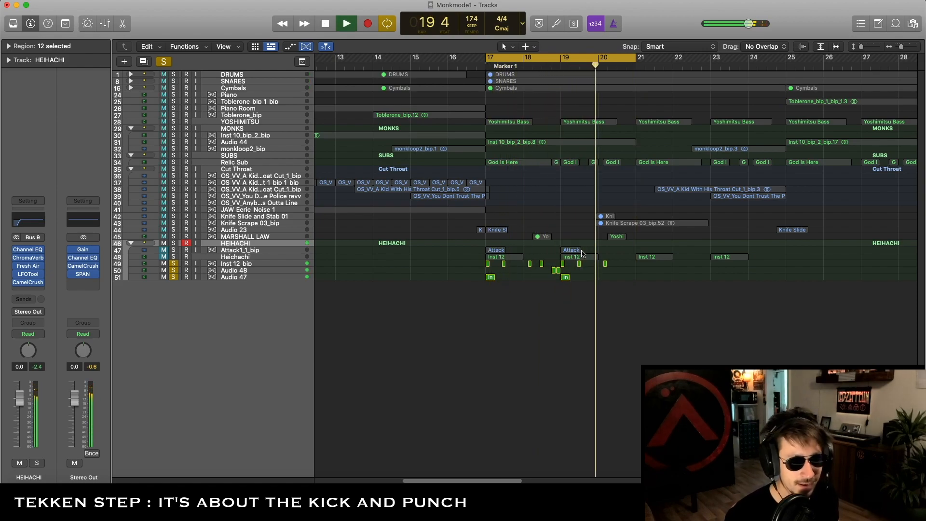
Stop playback, unsolo the Inst 12_bip, Audio 48 and Audio 47 tracks, and mute all three
key("space")
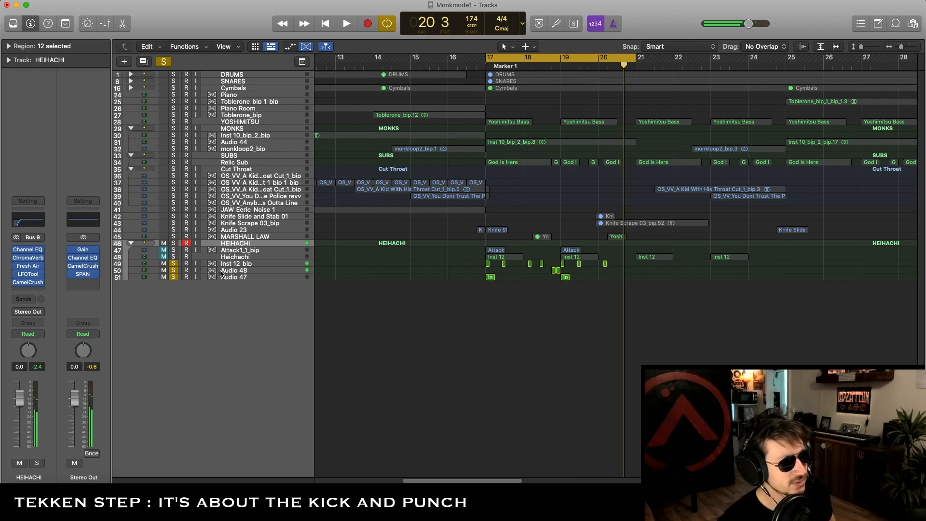
left_click_drag(174, 264, 177, 277)
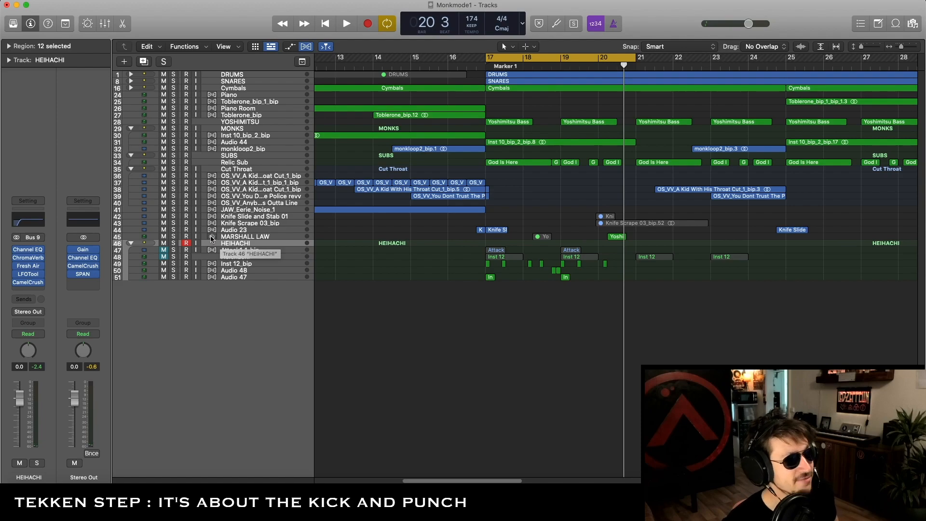
left_click_drag(168, 263, 165, 282)
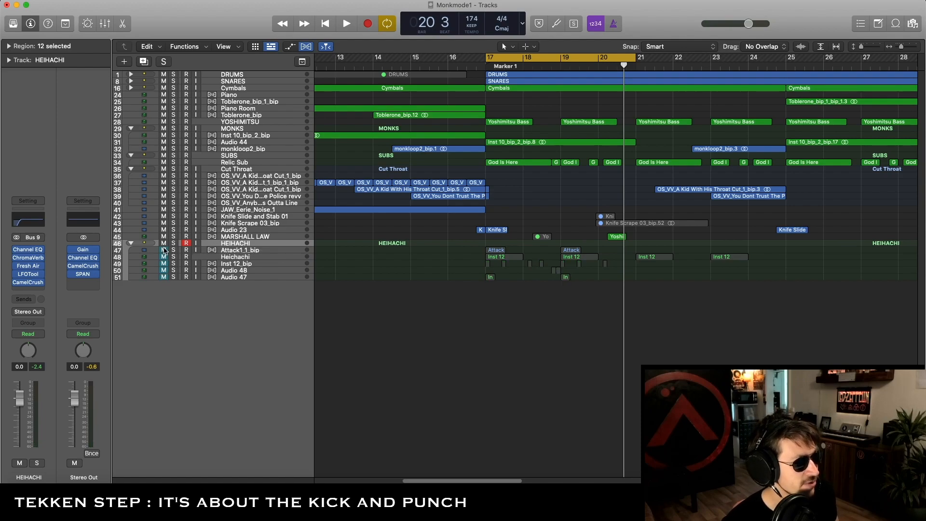
Unmute the Attack1_1_bip track and play the looped section to hear it in the full mix
left_click(164, 249)
left_click(267, 250)
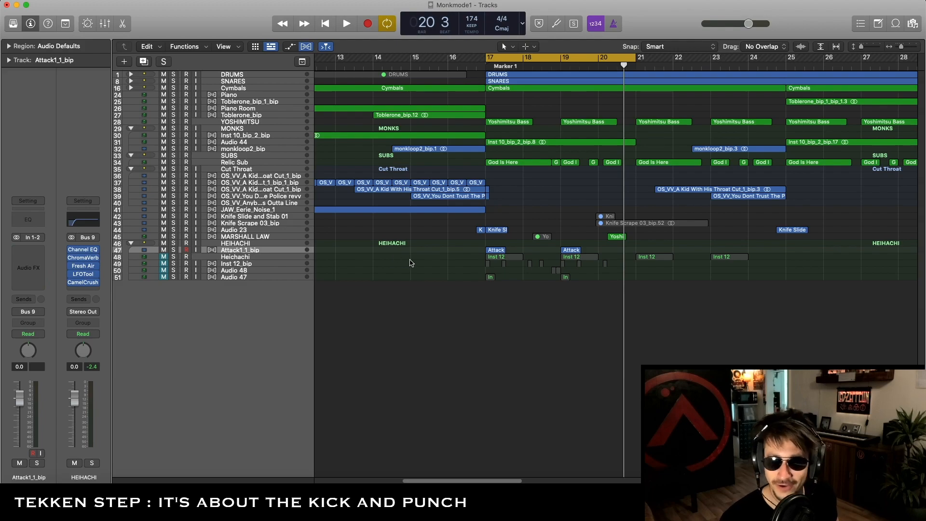
key("space")
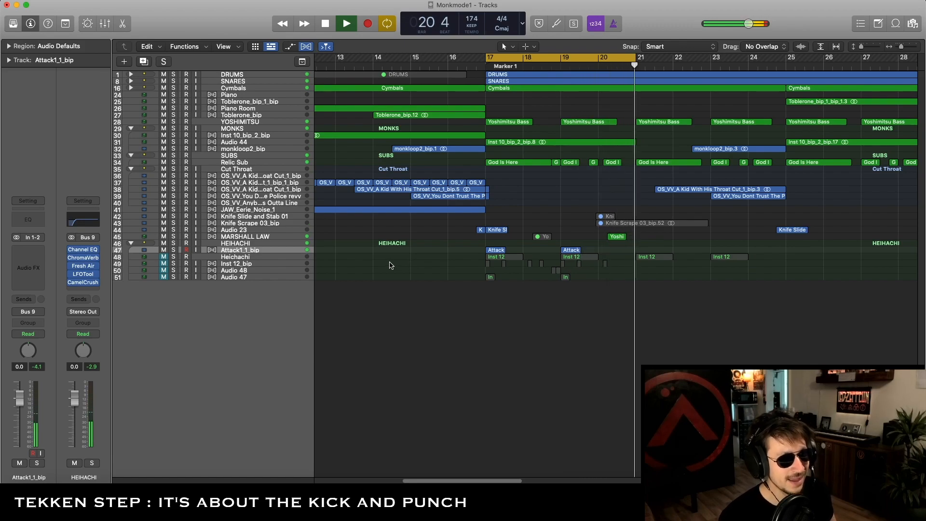
key("space")
Unmute the Heichachi track, mute Attack1_1_bip, and play the looped section with the synth part
left_click(163, 256)
left_click(164, 250)
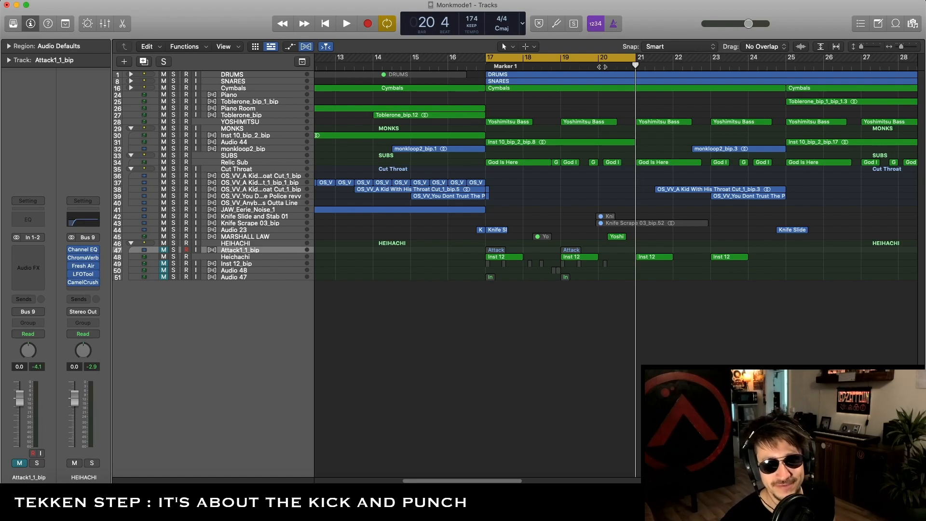
key("space")
key("space")
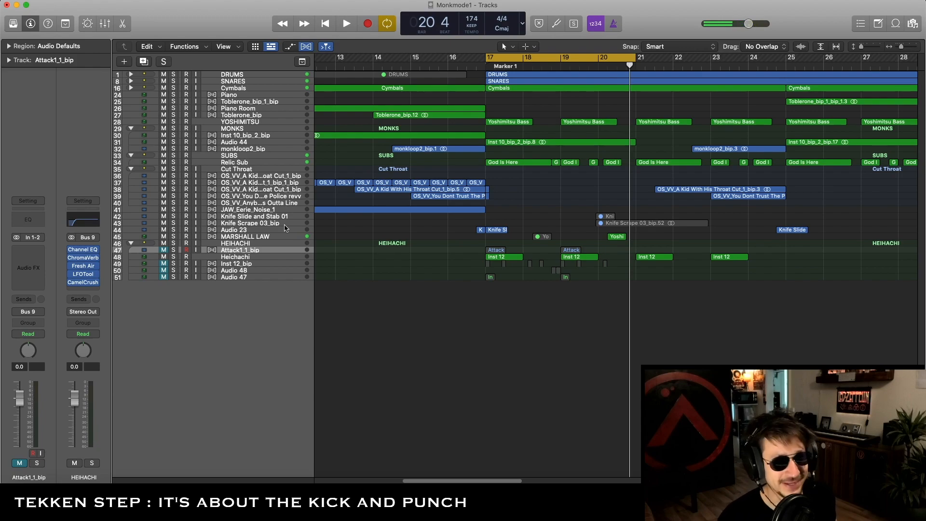
Select the Heichachi track and compare it with Attack1_1_bip by soloing each in playback, leaving Heichachi soloed
left_click(270, 256)
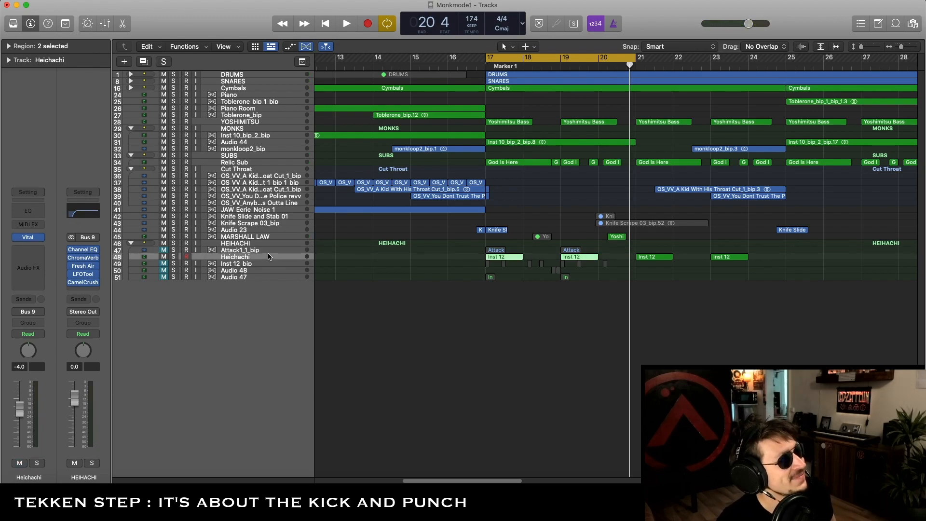
left_click(174, 257)
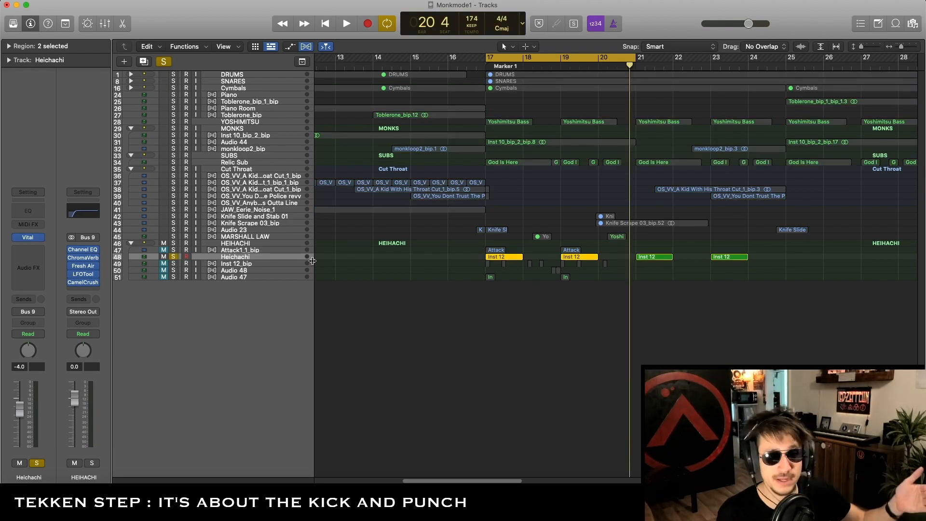
left_click(173, 250)
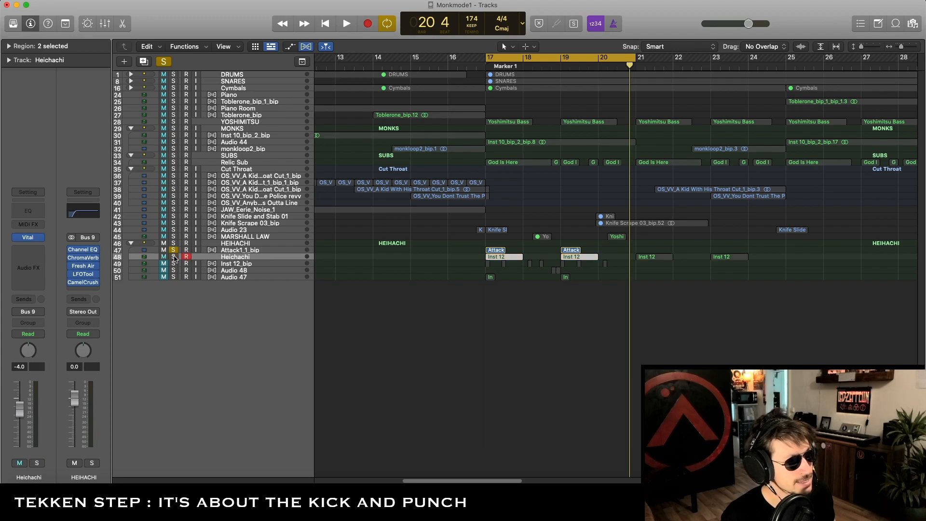
key("space")
left_click(173, 250)
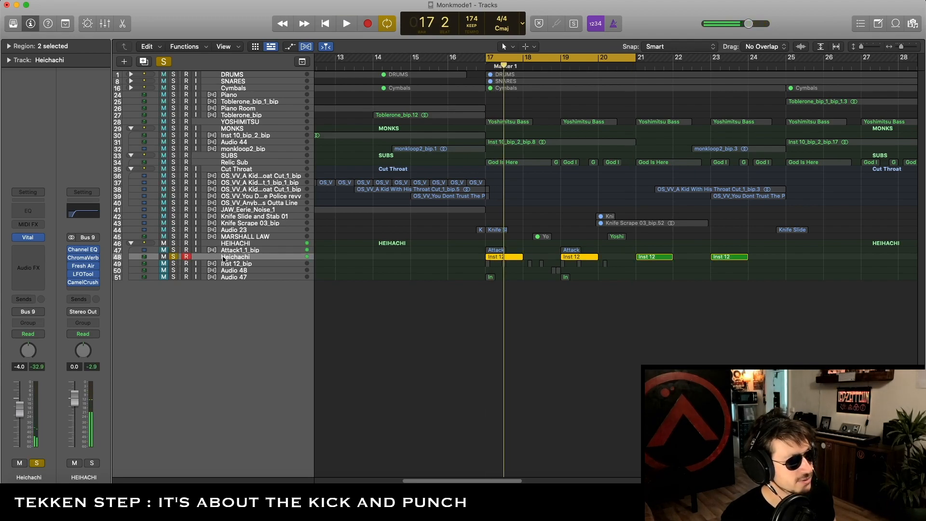
key("space")
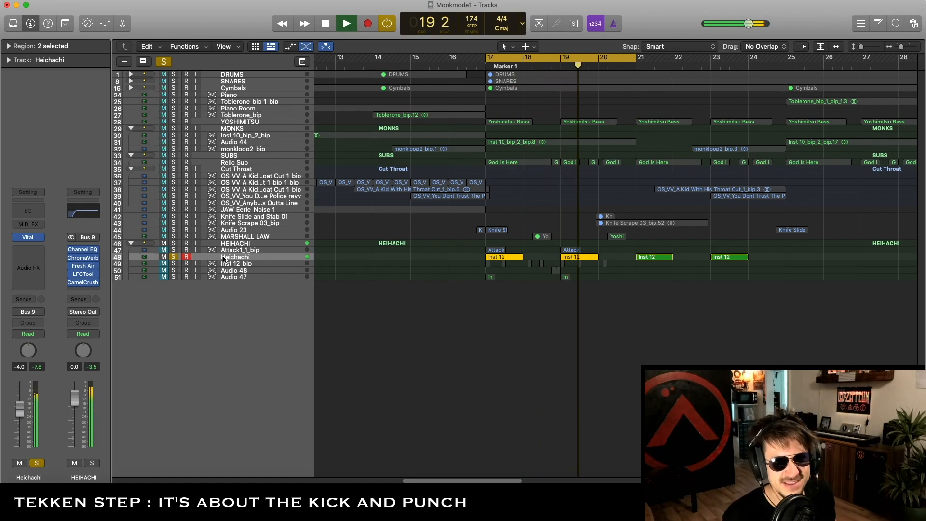
key("space")
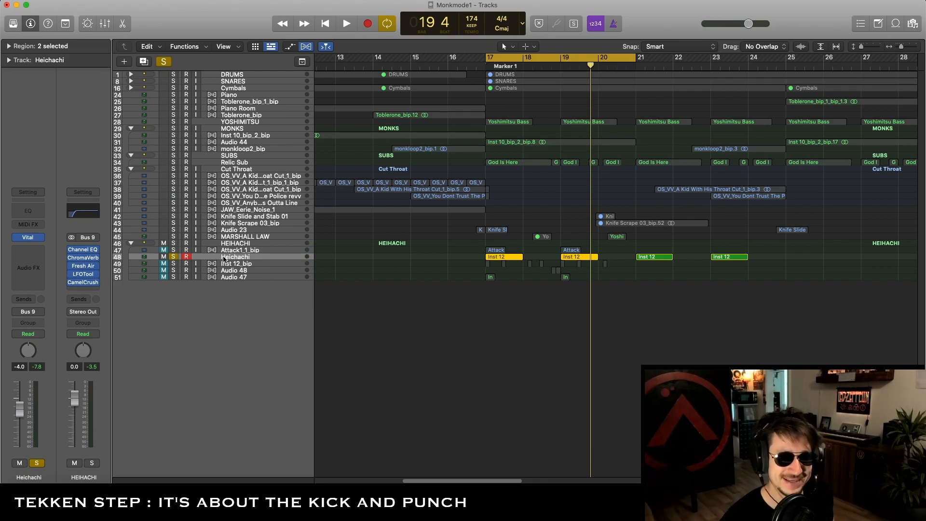
Open the Heichachi track's Vital synth and raise LFO 1's low points to the maximum so its shape is flat
key("Down")
key("Up")
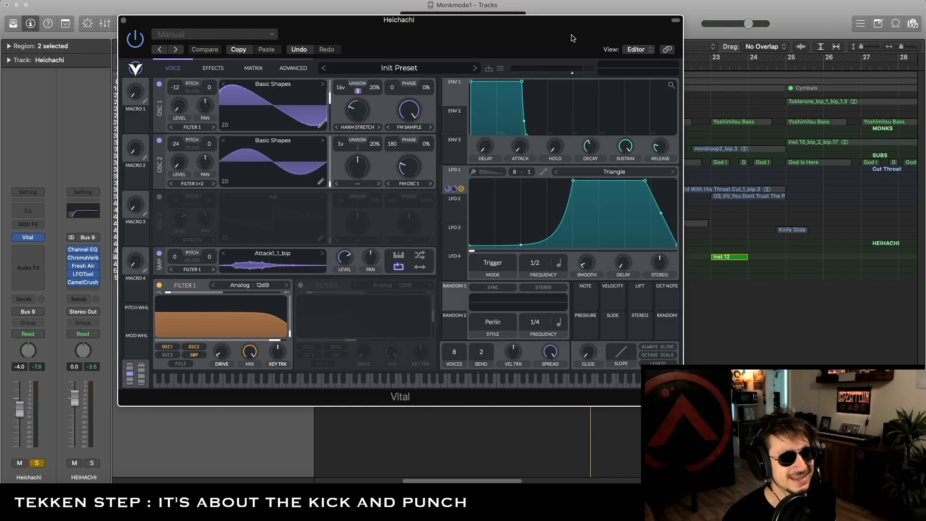
left_click_drag(572, 26, 569, 29)
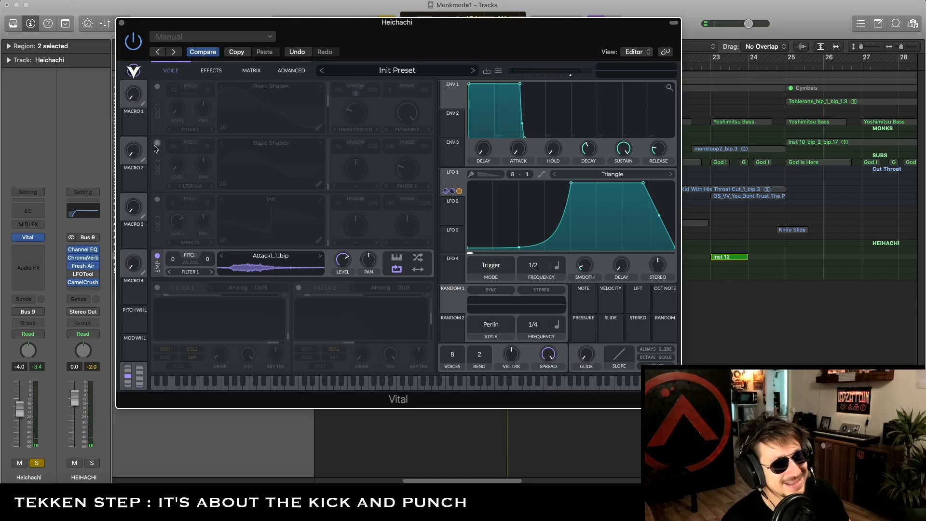
left_click_drag(469, 247, 452, 163)
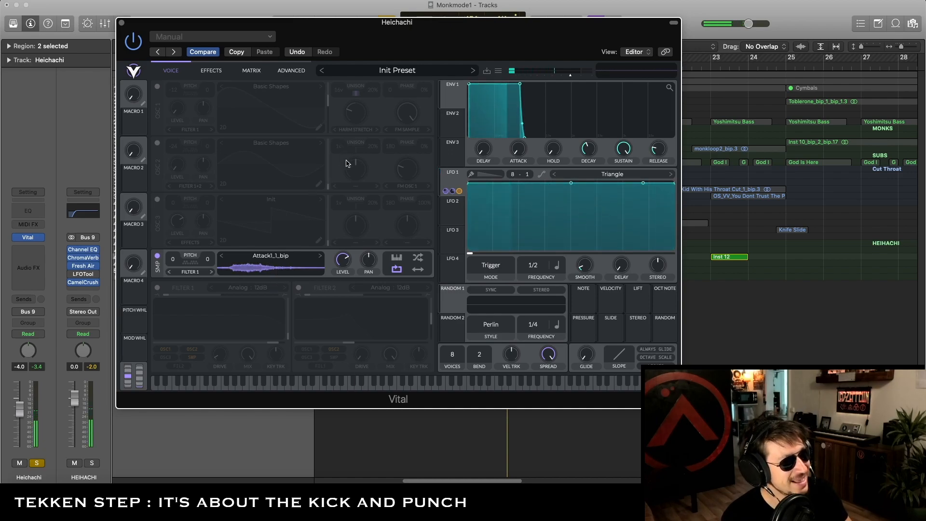
Enable oscillator 1 and set both its spectral morph and its FM distortion type to None
left_click(158, 87)
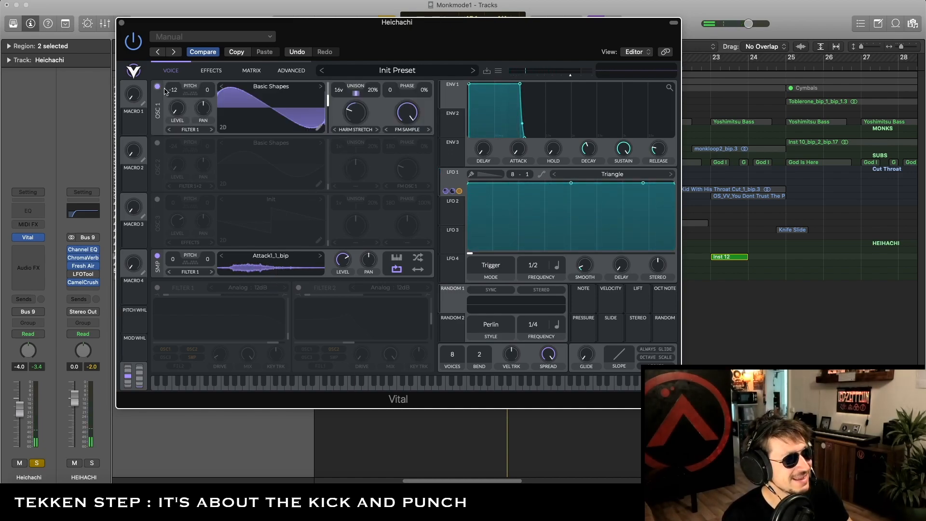
left_click(356, 129)
left_click(355, 140)
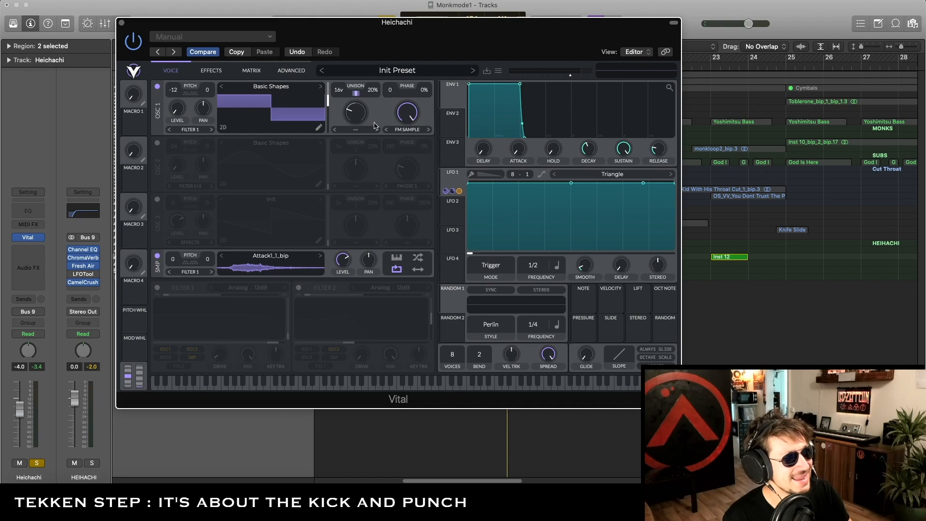
left_click(406, 131)
left_click(407, 139)
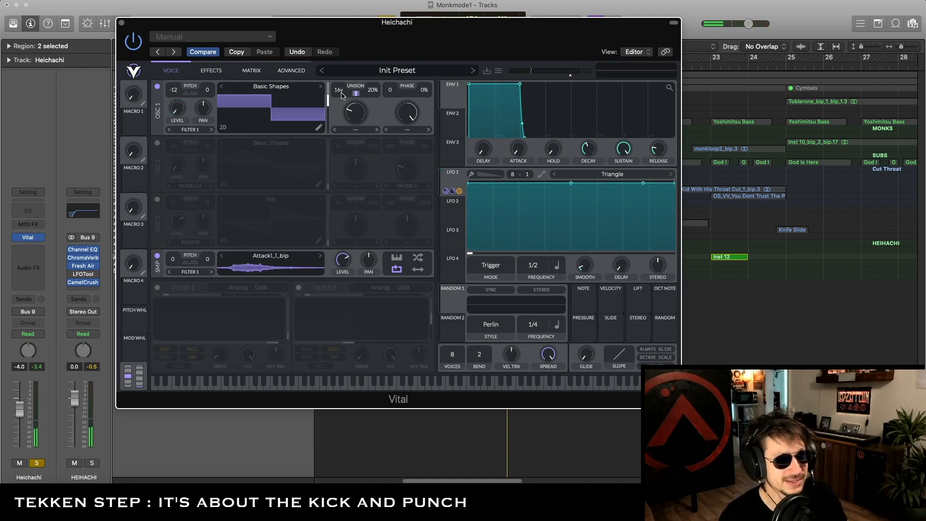
Set oscillator 1's distortion type to FM Sample and turn the synth's master volume down slightly
left_click(412, 130)
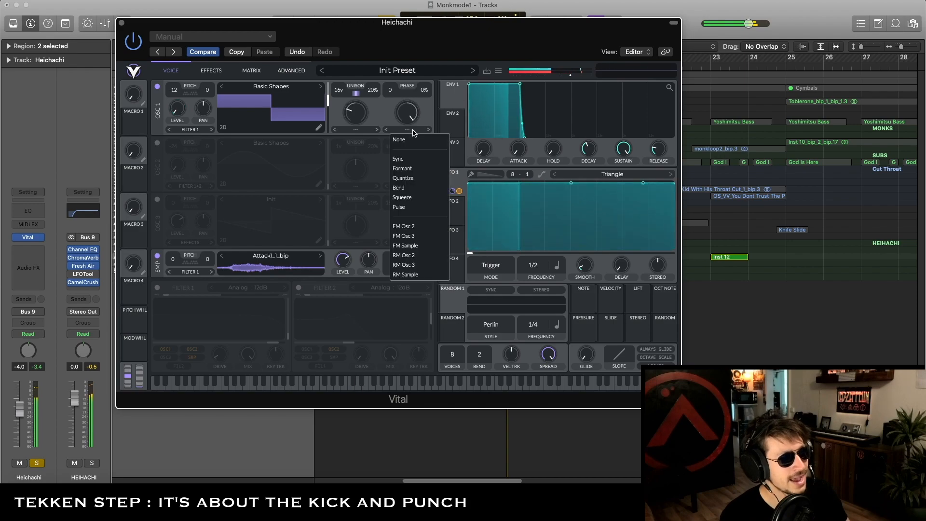
left_click(431, 245)
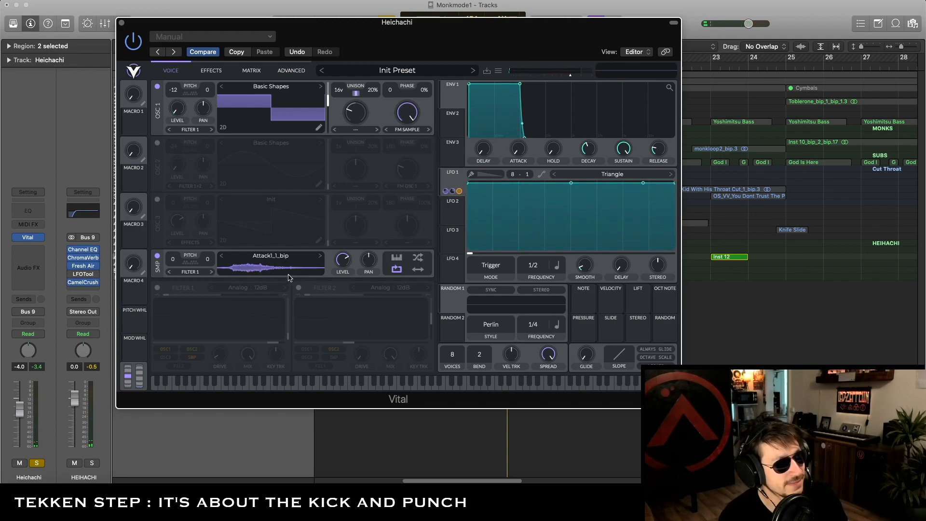
left_click_drag(570, 75, 561, 79)
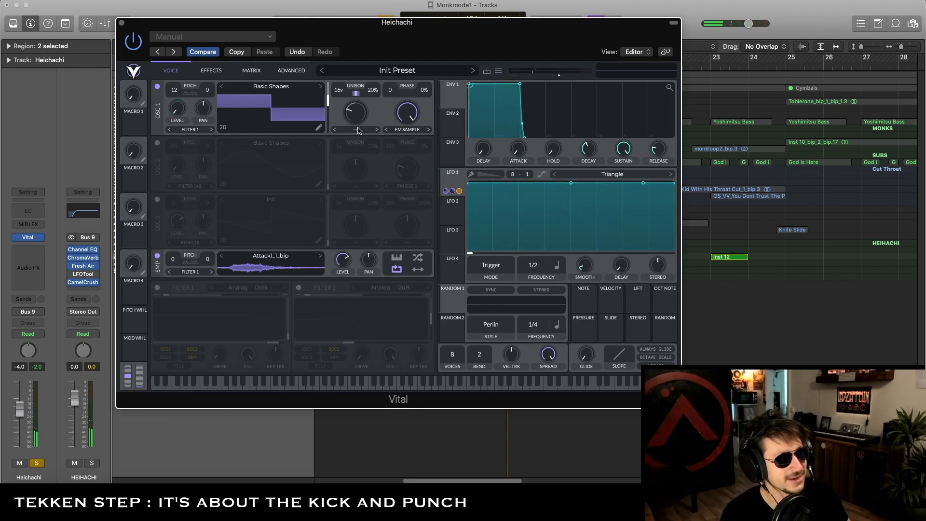
left_click_drag(560, 75, 567, 77)
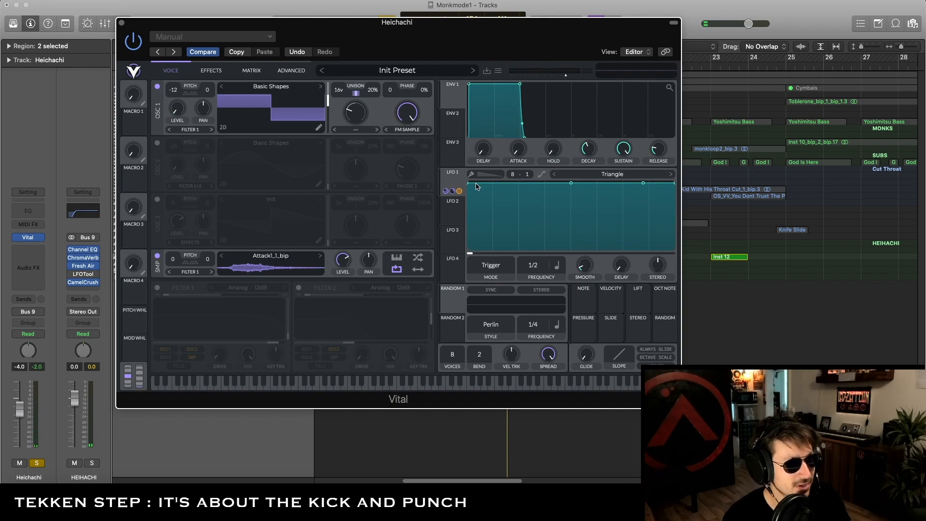
Drop LFO 1's start point back to the minimum and set oscillator 1's spectral morph to Harmonic Stretch, trimming the master volume
left_click_drag(469, 185, 460, 251)
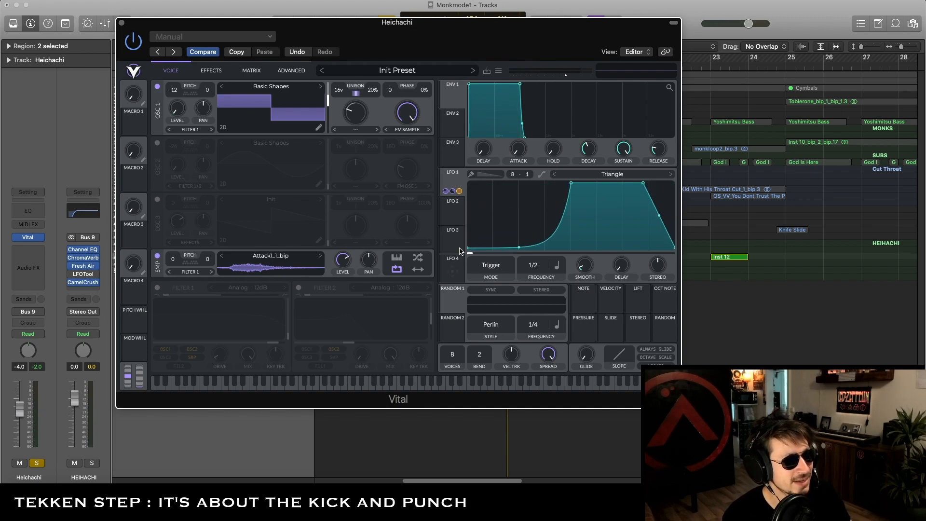
mouse_move(176, 106)
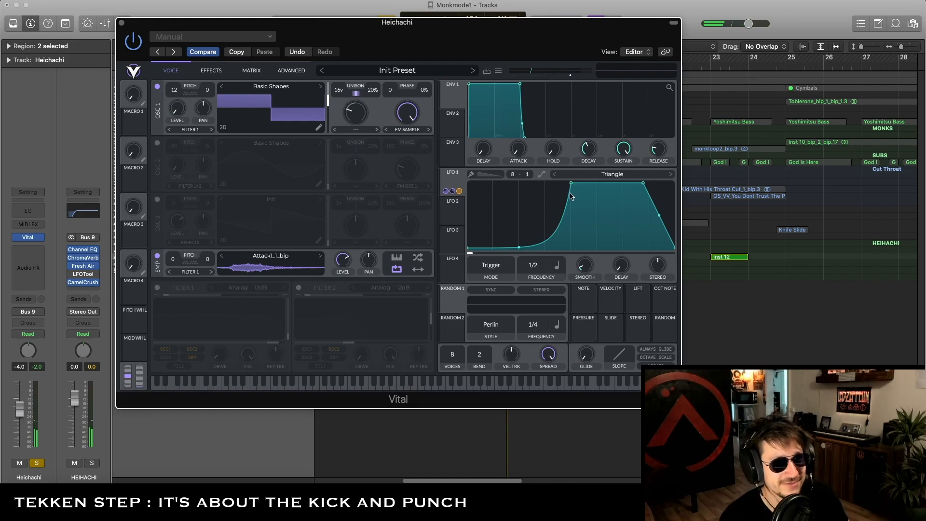
left_click(367, 132)
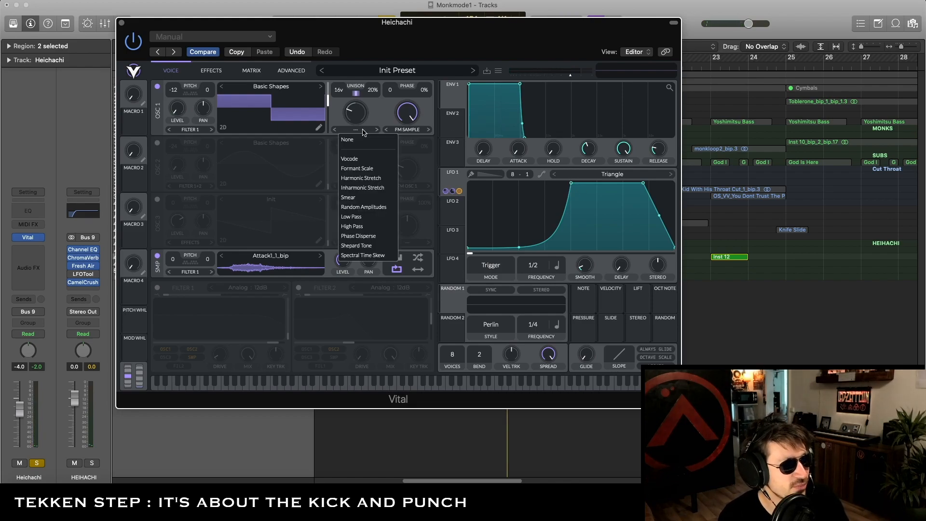
left_click(369, 178)
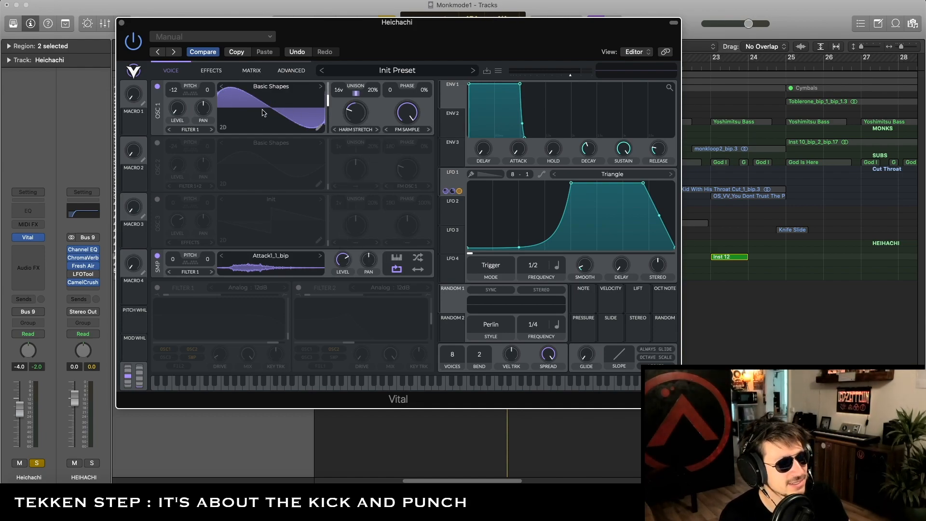
left_click_drag(566, 76, 561, 77)
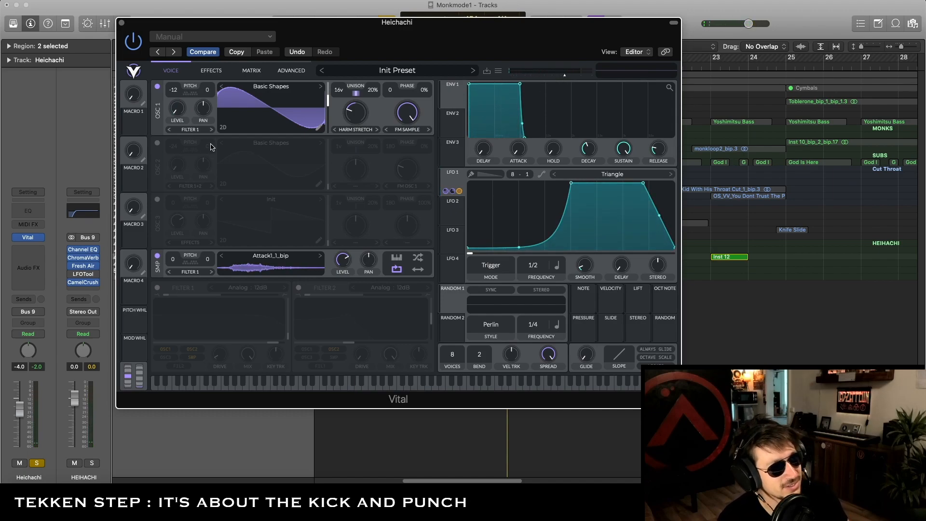
Enable oscillator 2 and Filter 1 in Vital
left_click(158, 143)
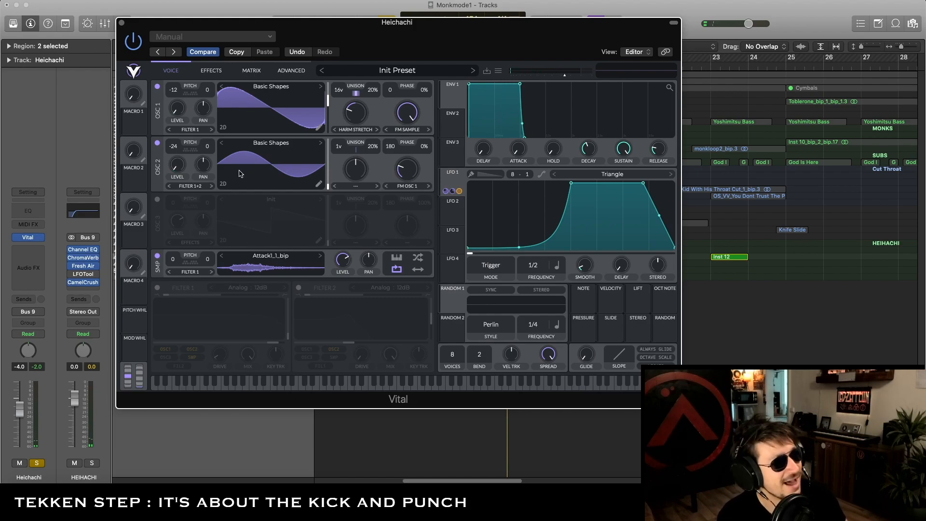
left_click(156, 288)
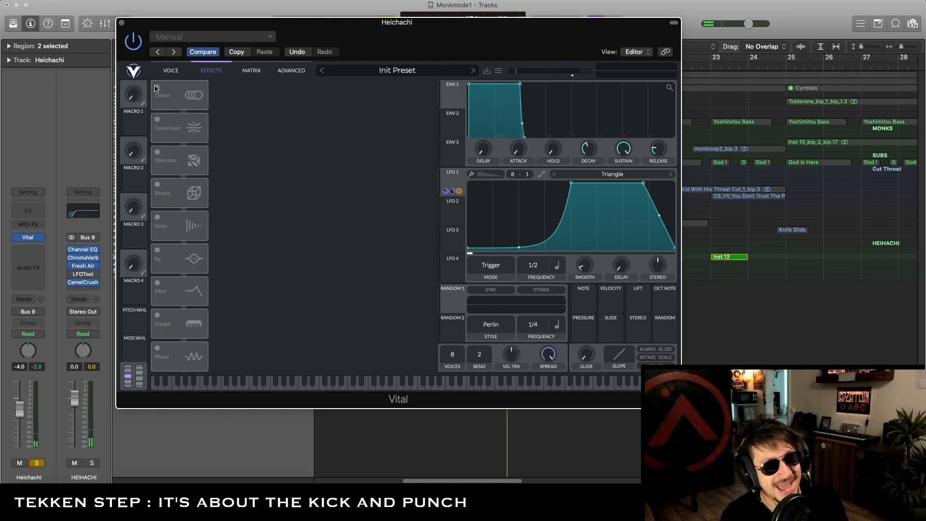
Enable Vital's Chorus, Compressor and Distortion effects, lowering the multiband compressor's mix to about 0.375
left_click(157, 87)
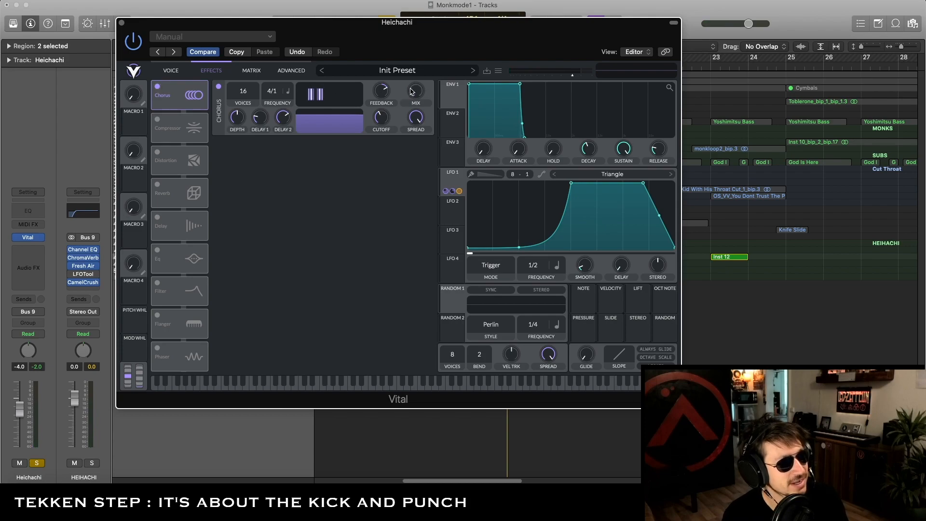
mouse_move(412, 91)
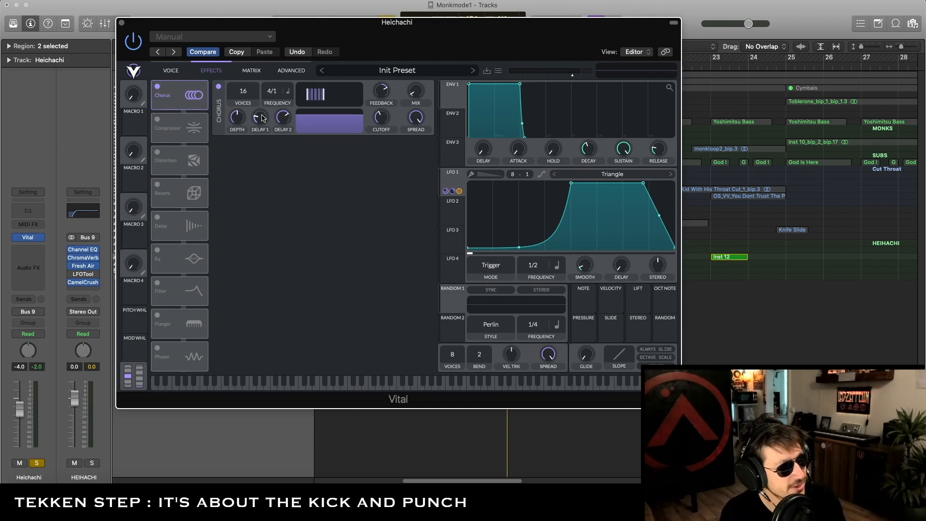
left_click(157, 119)
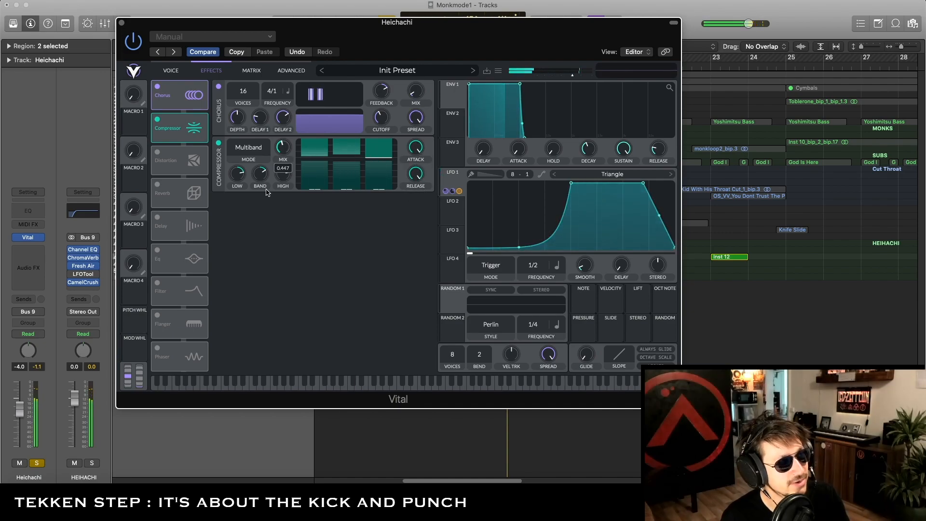
left_click_drag(267, 189, 268, 187)
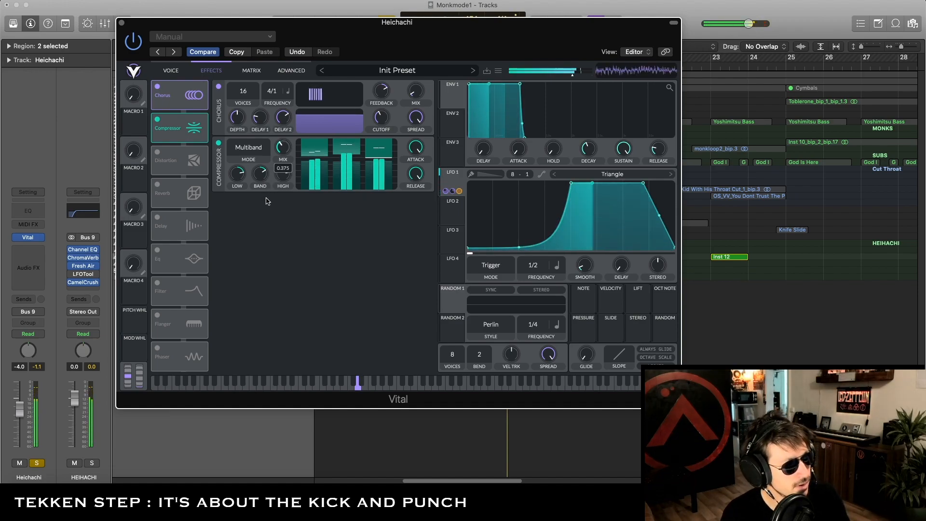
left_click(157, 152)
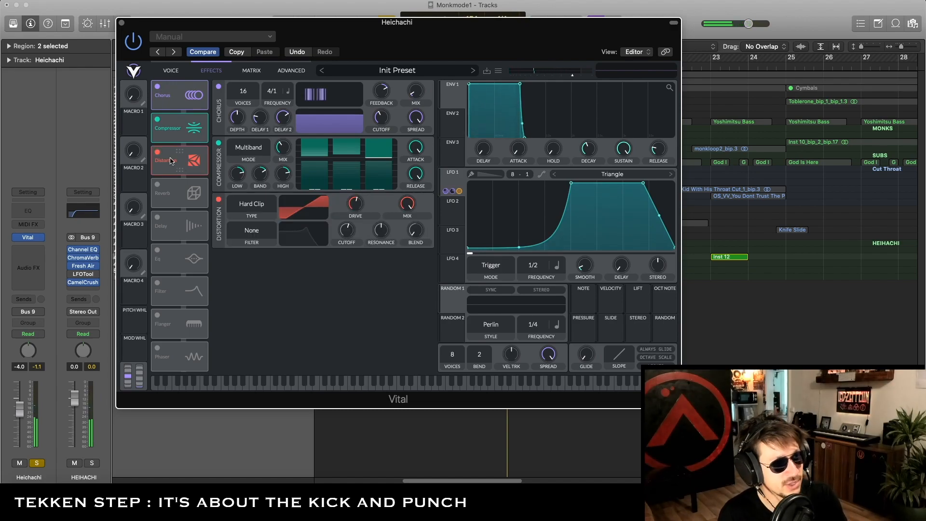
Trim the synth's master volume down slightly and enable Vital's Reverb effect
mouse_move(356, 211)
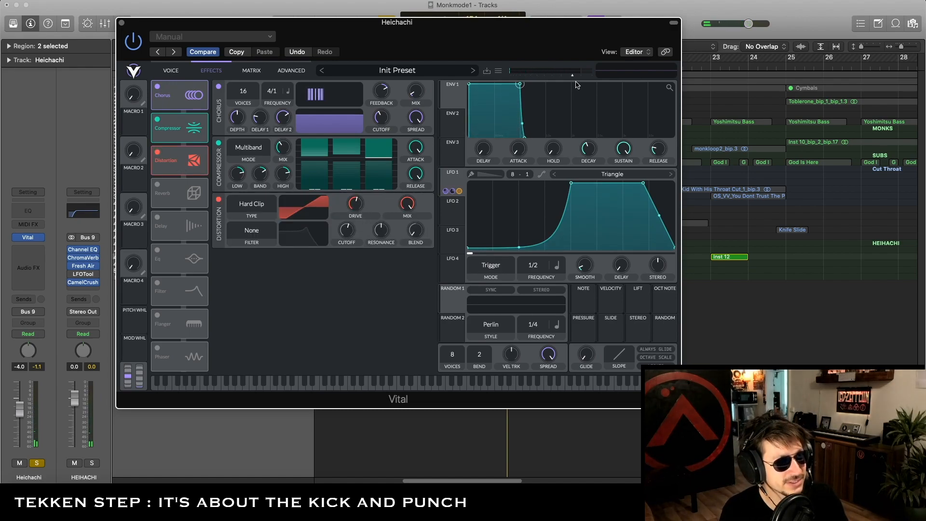
left_click_drag(573, 77, 570, 77)
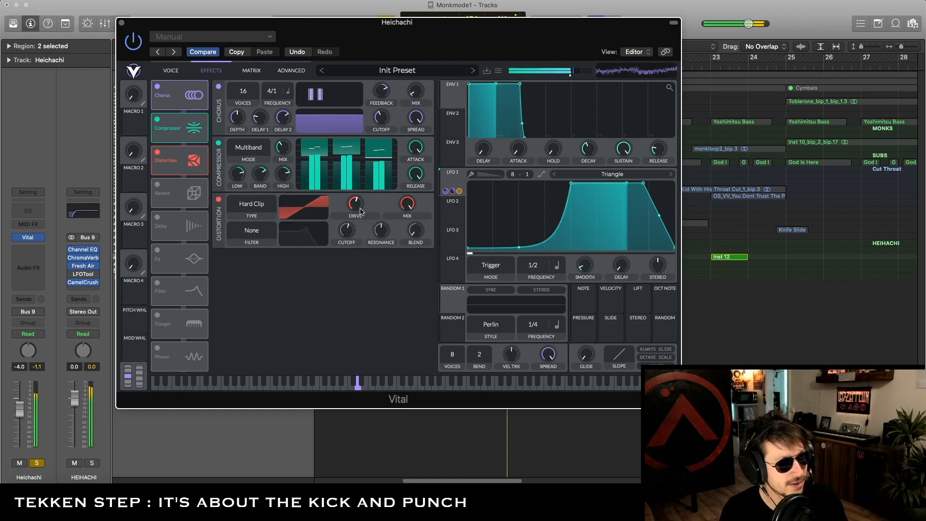
left_click(157, 185)
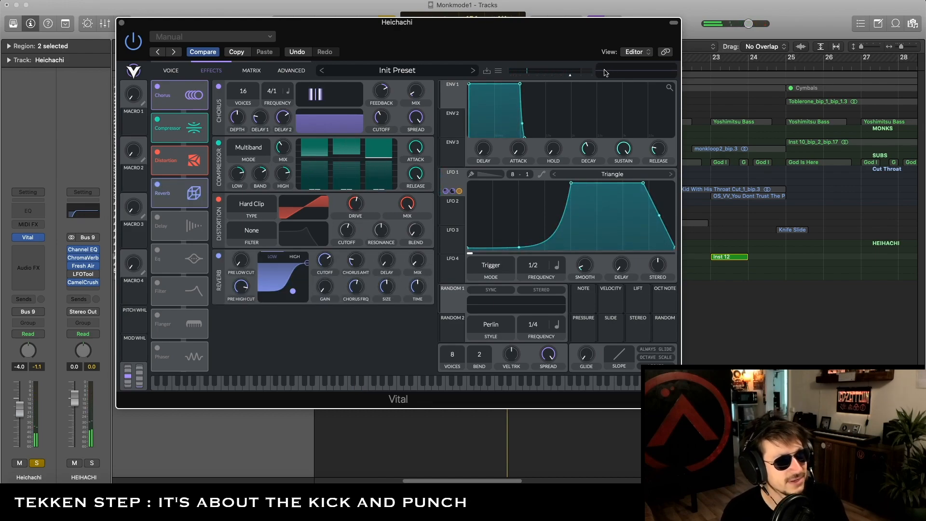
Save the patch as a Bass-style preset named "Heihachi Bass"
left_click(498, 71)
left_click(516, 93)
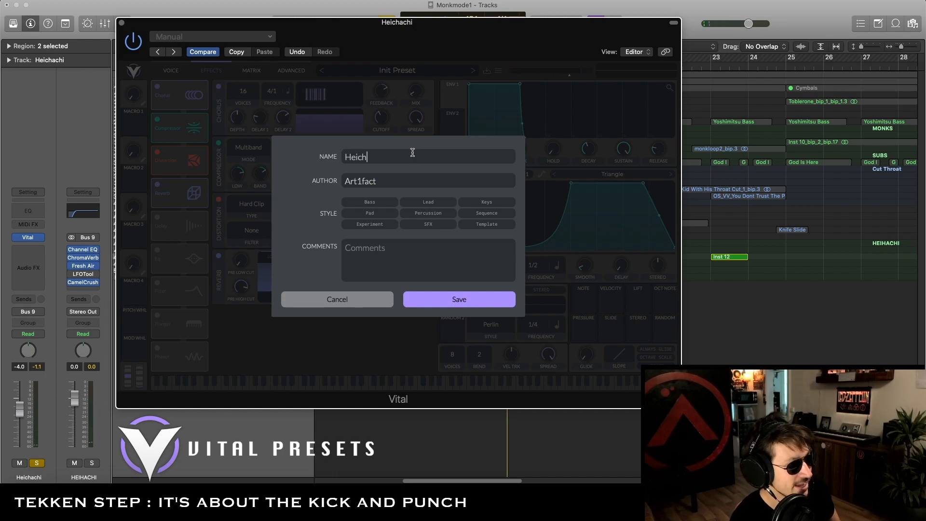
type("Heich")
key("BackSpace")
key("BackSpace")
type("hachi Bass")
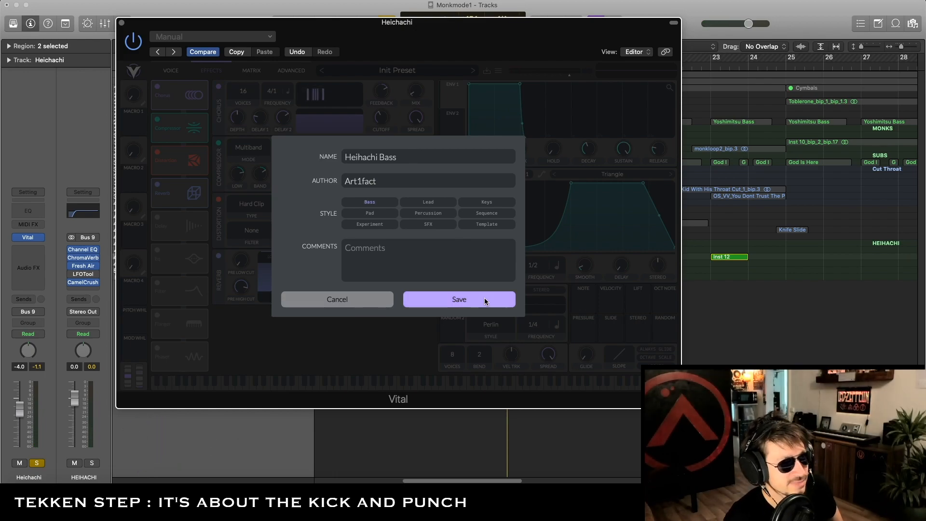
left_click(483, 298)
Browse the saved presets by date, audition Heihachi Badman against Heihachi Bass, and leave Heihachi Bass loaded
left_click(498, 70)
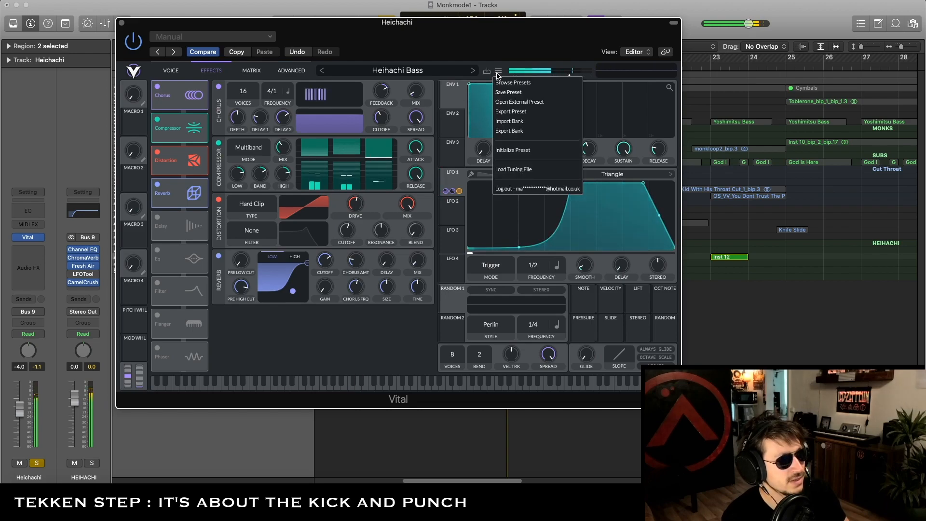
left_click(500, 84)
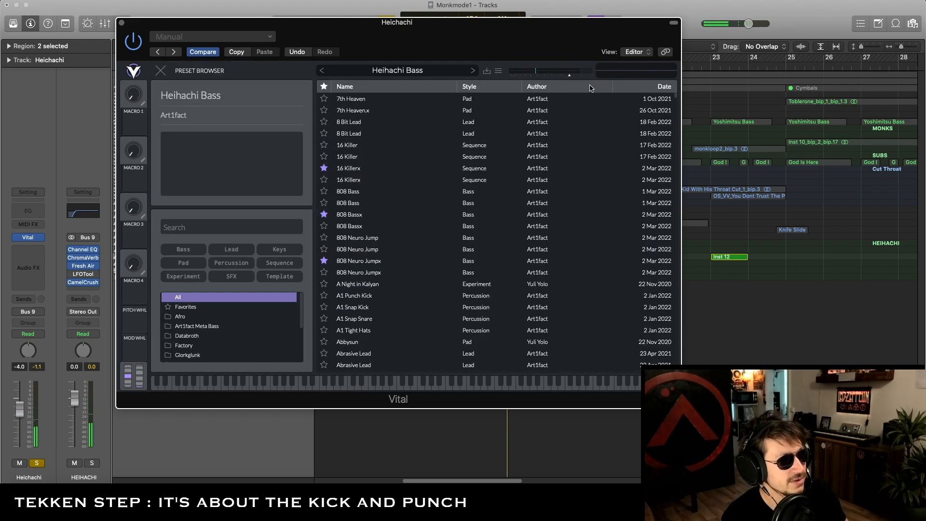
left_click(633, 86)
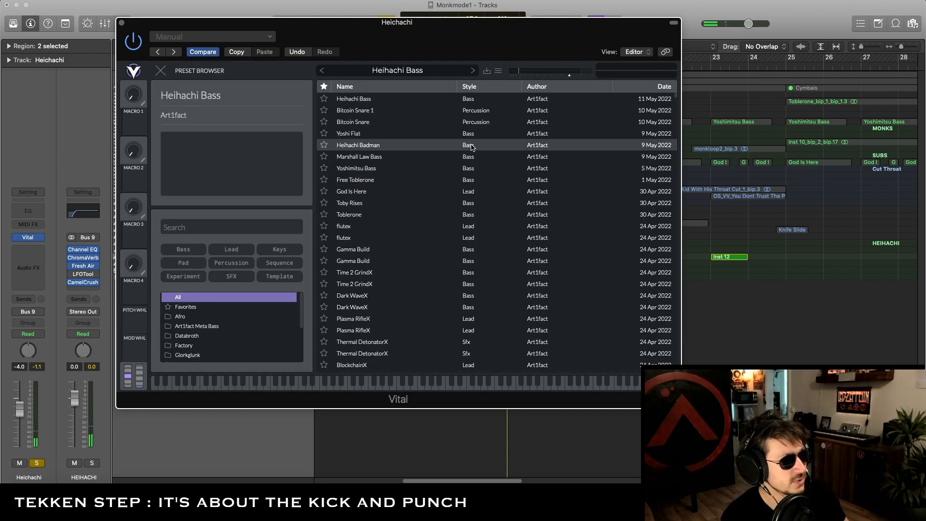
left_click(390, 148)
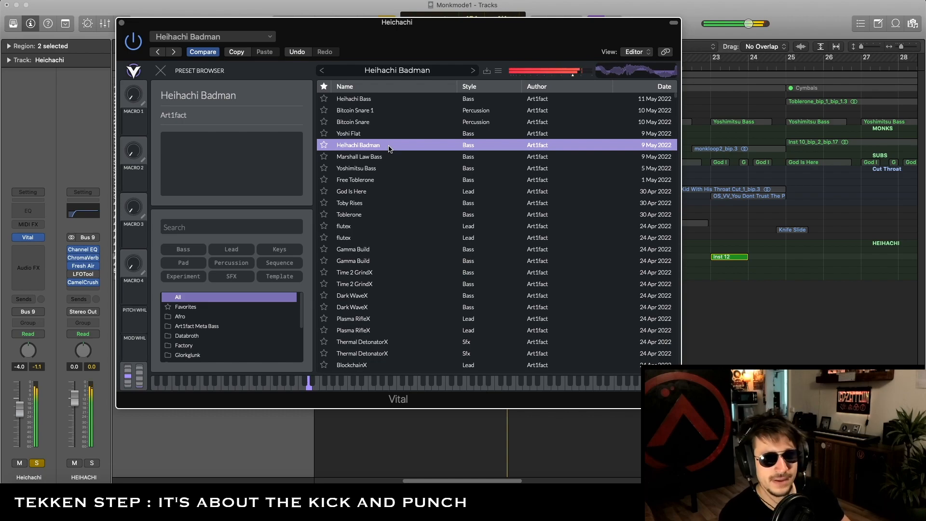
left_click(411, 98)
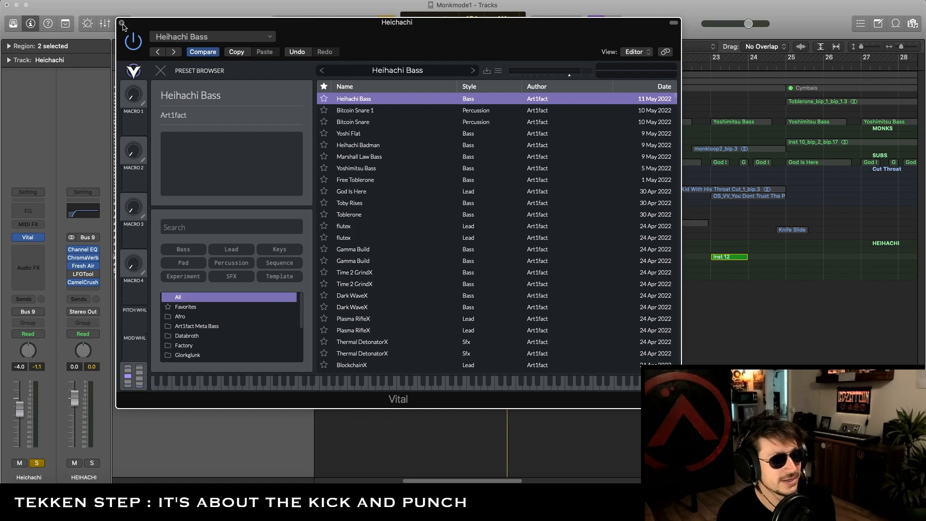
left_click(161, 70)
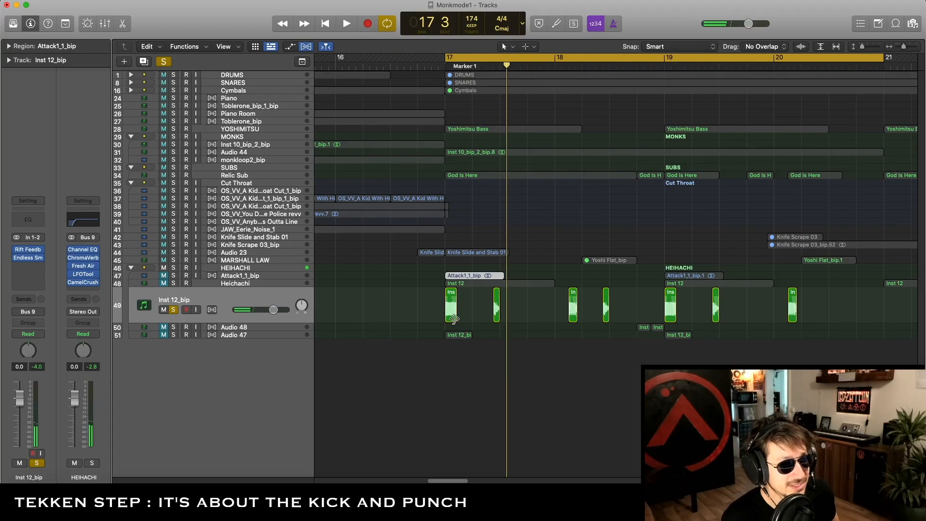
Try to extend the first Inst 12_bip region at bar 17 to expose more of the bounced audio, and play it
left_click_drag(458, 316, 589, 316)
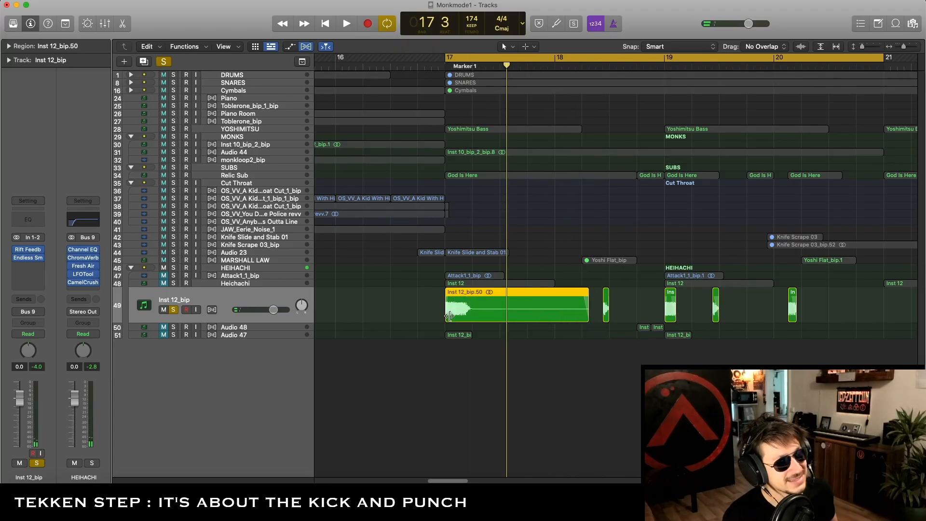
mouse_move(448, 316)
left_mouse_down()
mouse_move(417, 315)
mouse_move(499, 313)
mouse_move(467, 313)
left_mouse_up()
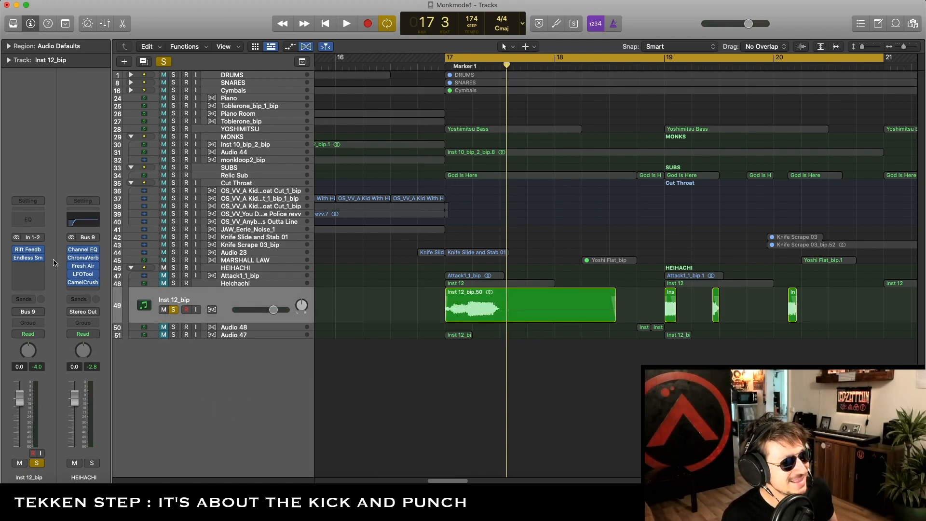
key("space")
key("space")
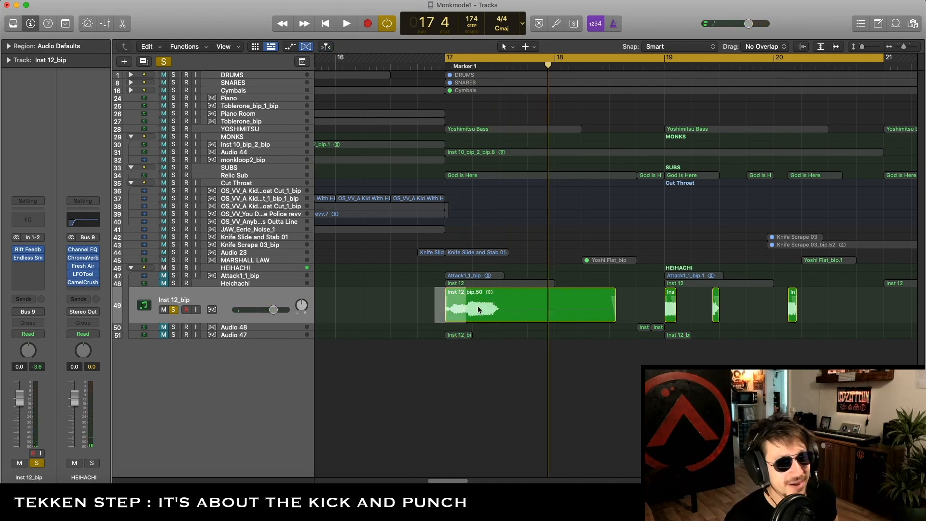
left_click(468, 307)
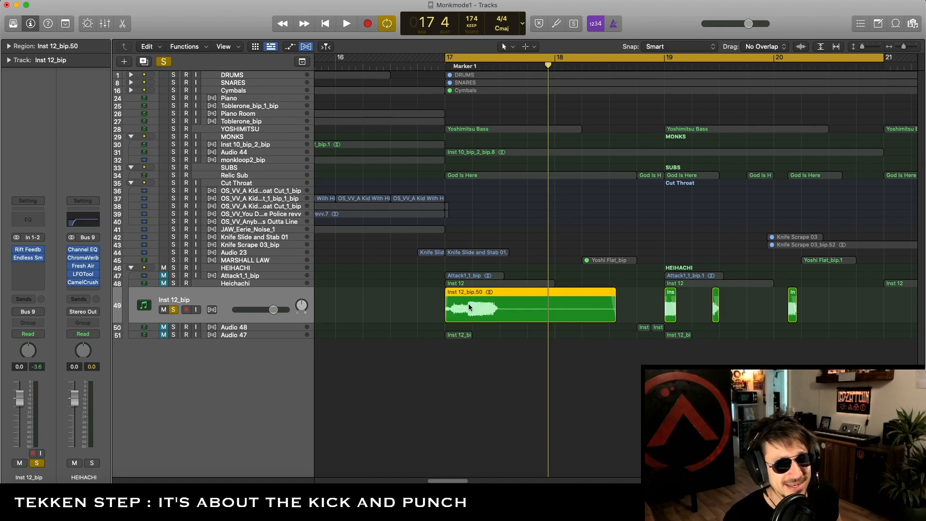
left_click(430, 307)
Undo the length and position edits to the first Inst 12_bip region
key("super+z")
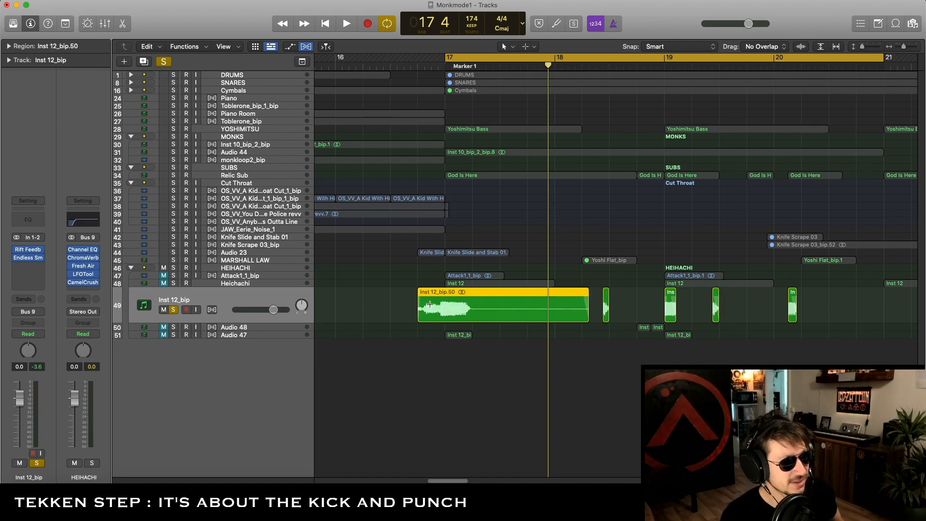
key("super+shift+z")
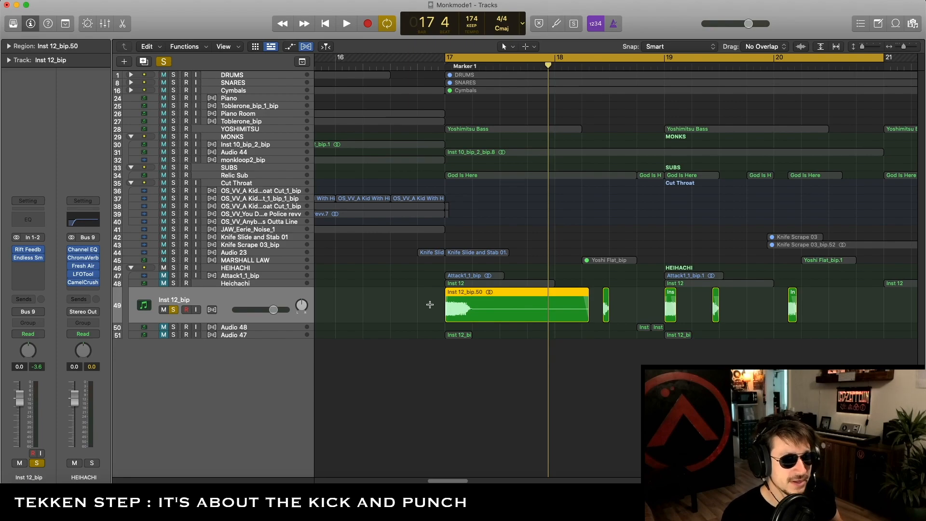
key("super+z")
Play the soloed Inst 12_bip chops through bars 17 to 20
scroll(431, 307, "right", 2)
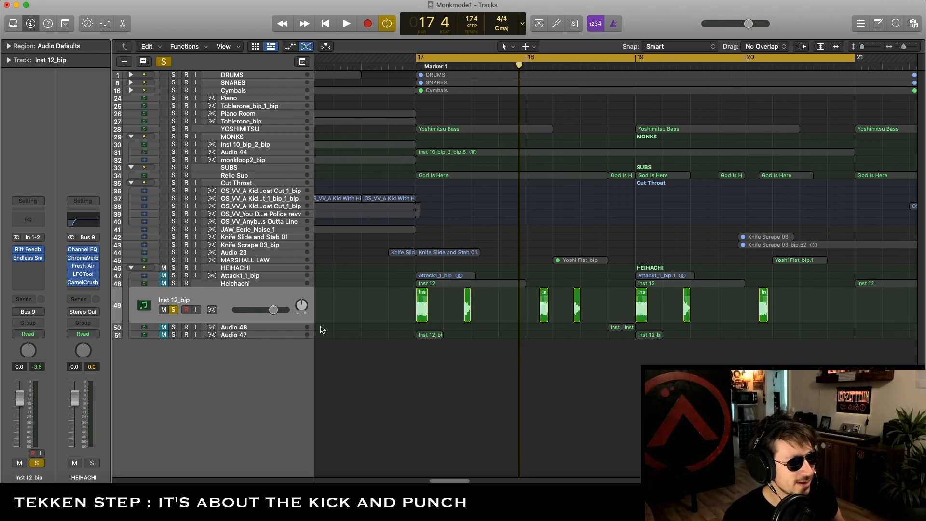
key("space")
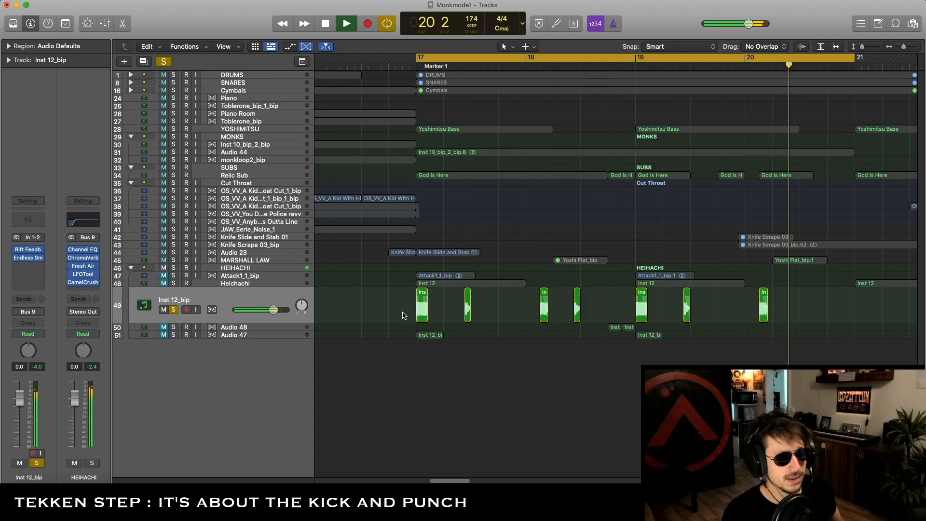
key("space")
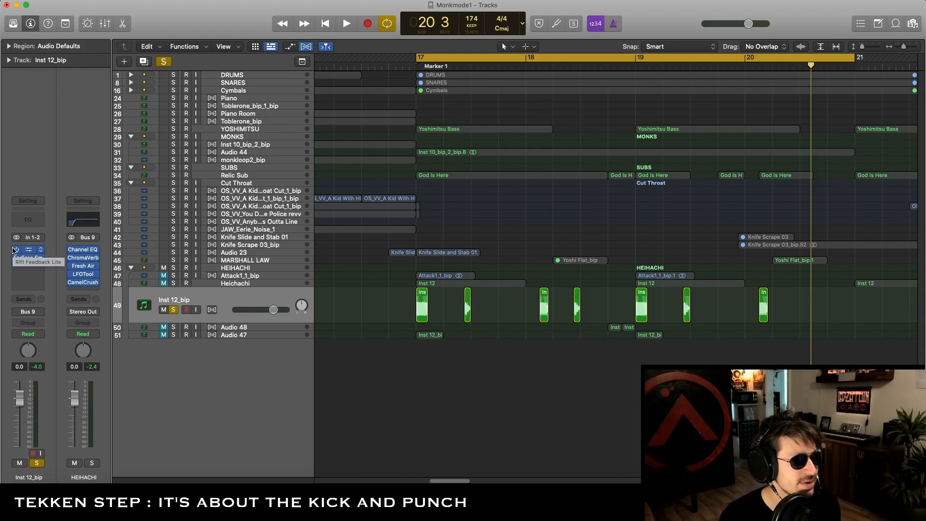
Inspect the Rift Feedback Lite effect on the Inst 12_bip track while playing the chops, and close it
left_click(29, 249)
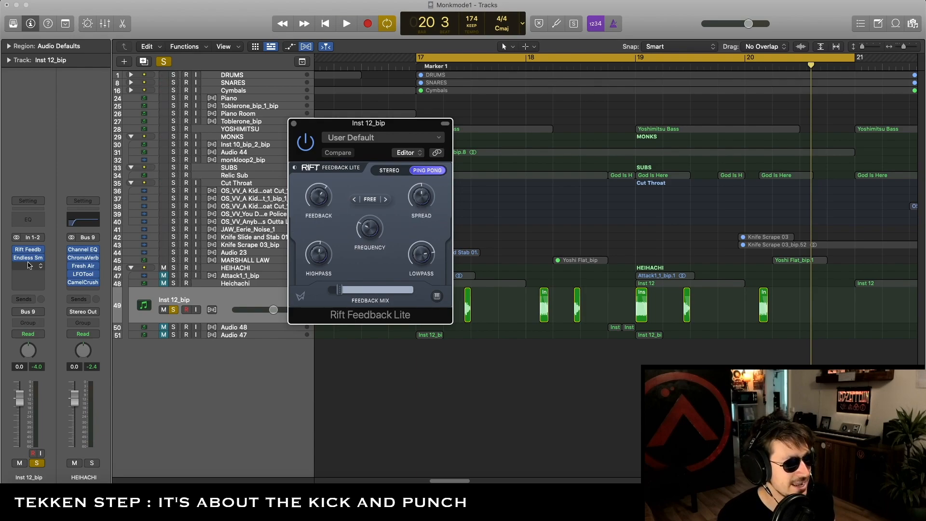
key("space")
mouse_move(38, 261)
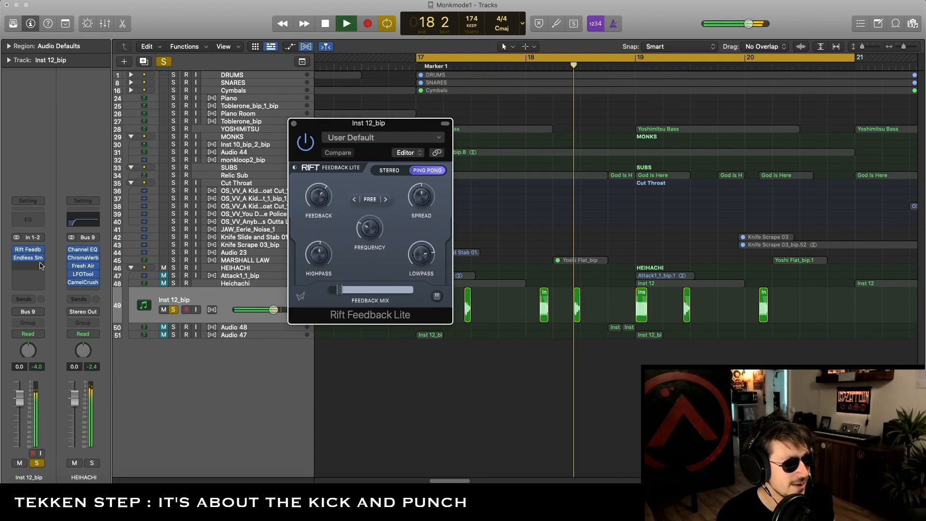
key("space")
mouse_move(331, 201)
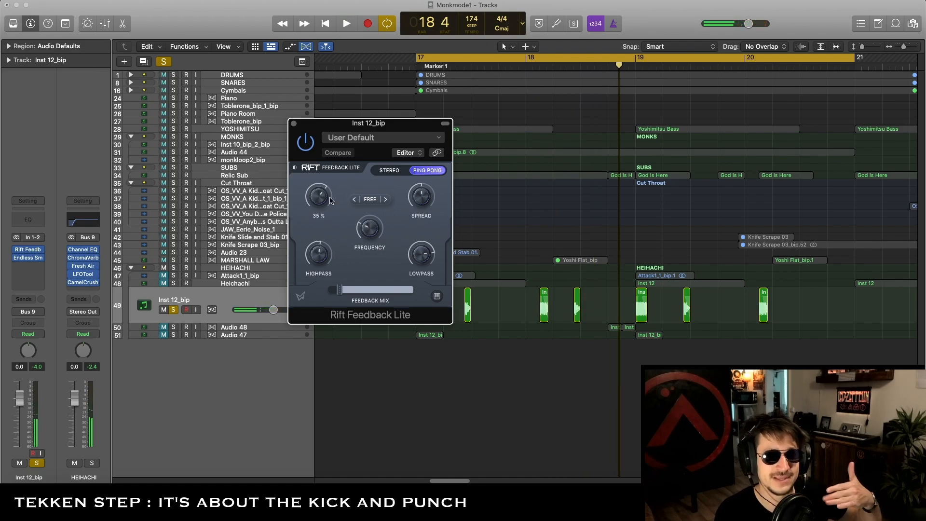
left_click(295, 124)
Check the effect chains on the Audio 48 and Audio 47 tracks
left_click(256, 327)
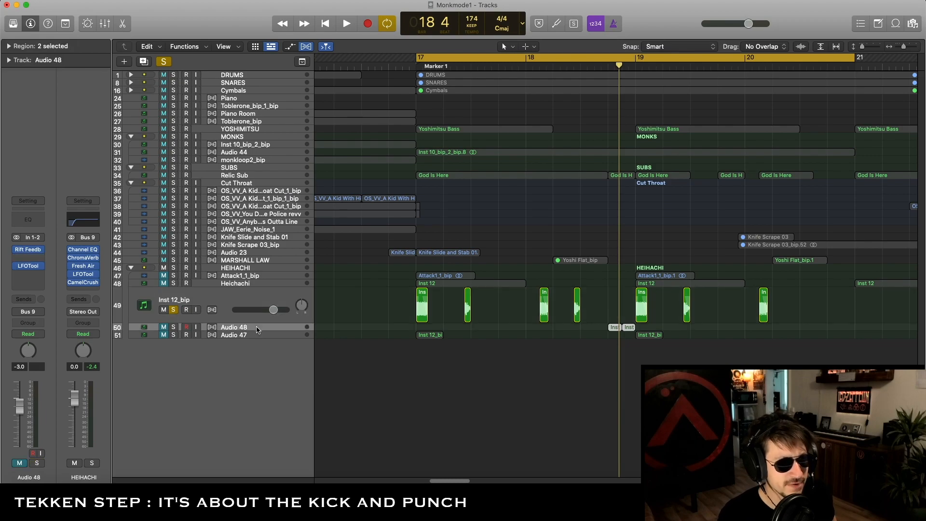
left_click(237, 334)
left_click(237, 329)
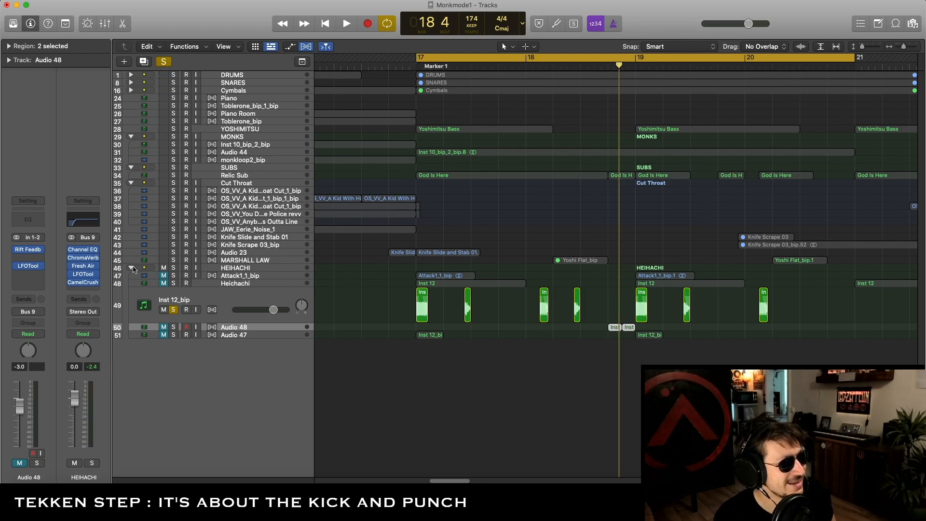
Examine the Channel EQ, ChromaVerb, Fresh Air and LFOTool settings on the HEIHACHI group channel
left_click(83, 251)
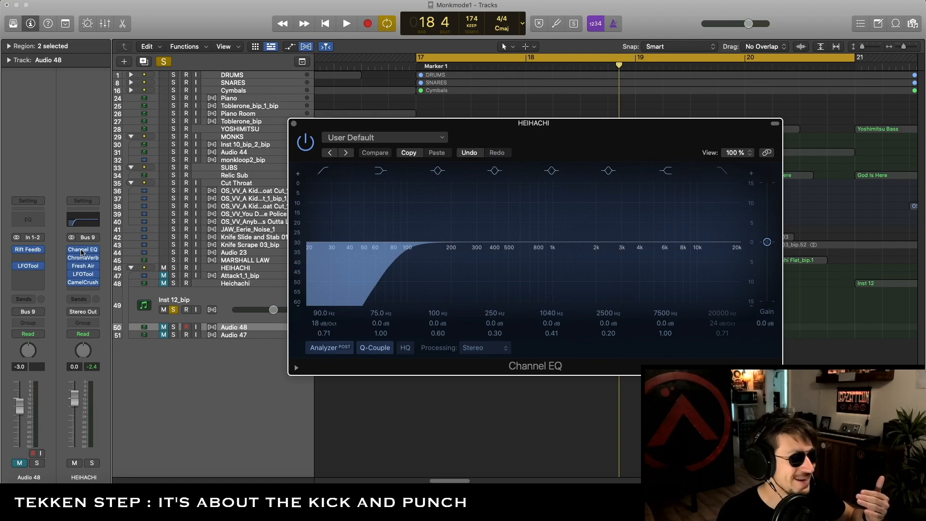
left_click(82, 251)
left_click(83, 258)
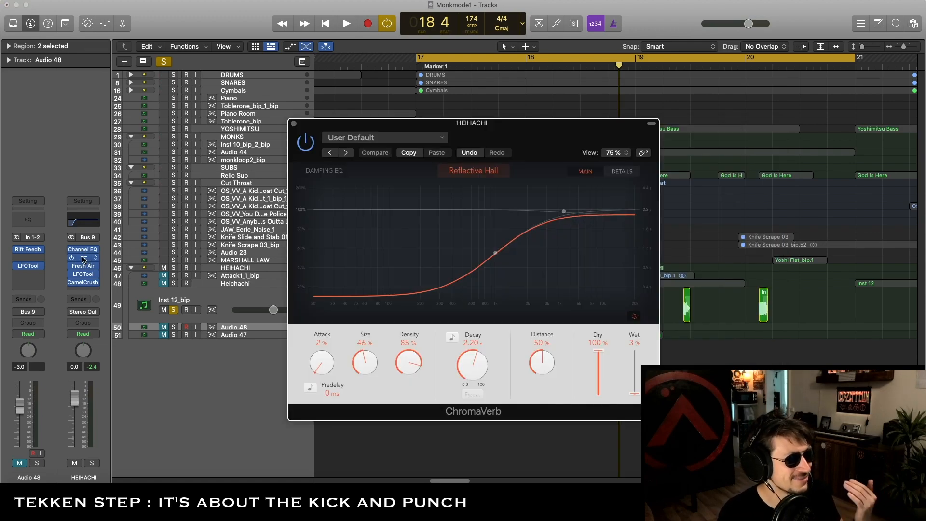
left_click(83, 258)
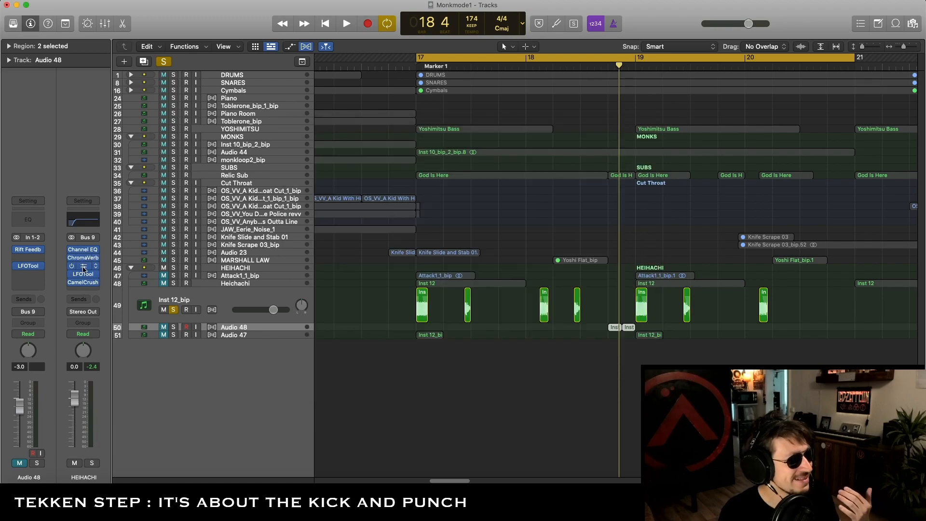
left_click(83, 267)
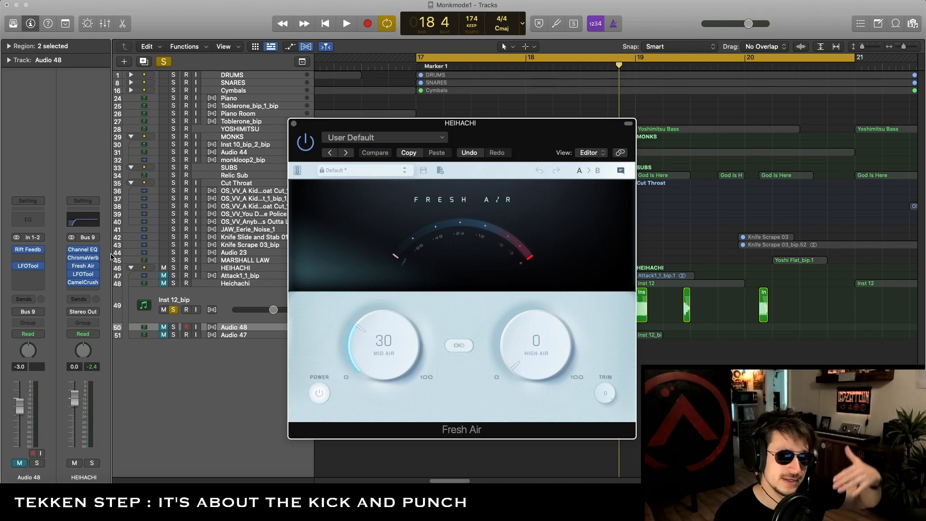
left_click(83, 265)
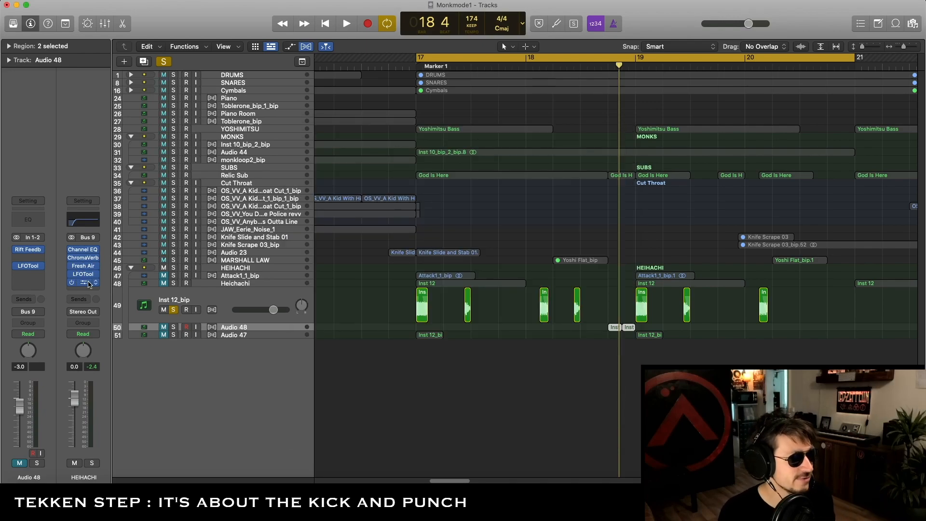
left_click(87, 276)
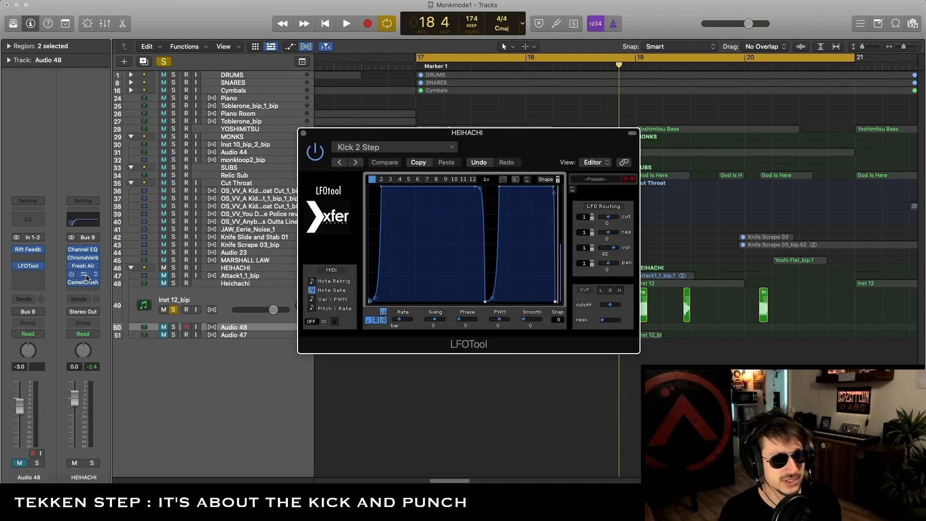
left_click(86, 276)
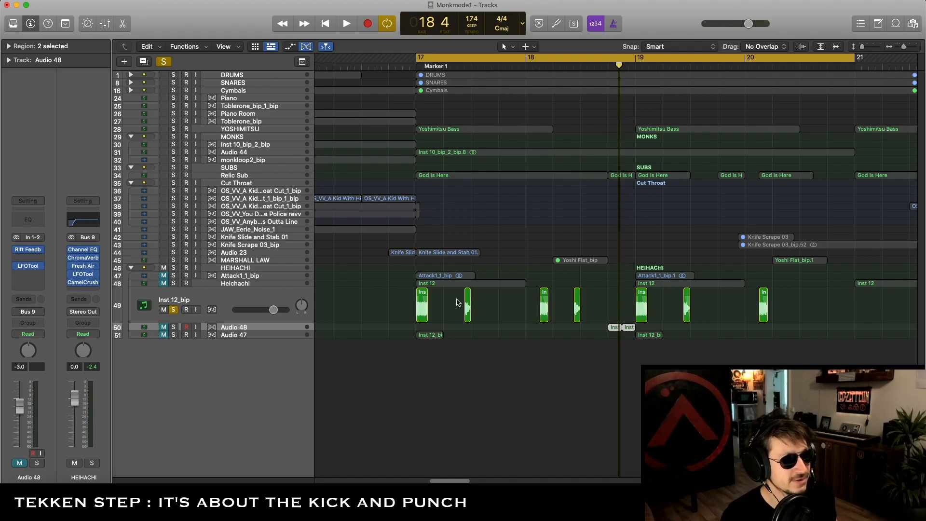
Play the Inst 12_bip chops from bar 17 and select the Inst 12_bip track
left_click(416, 66)
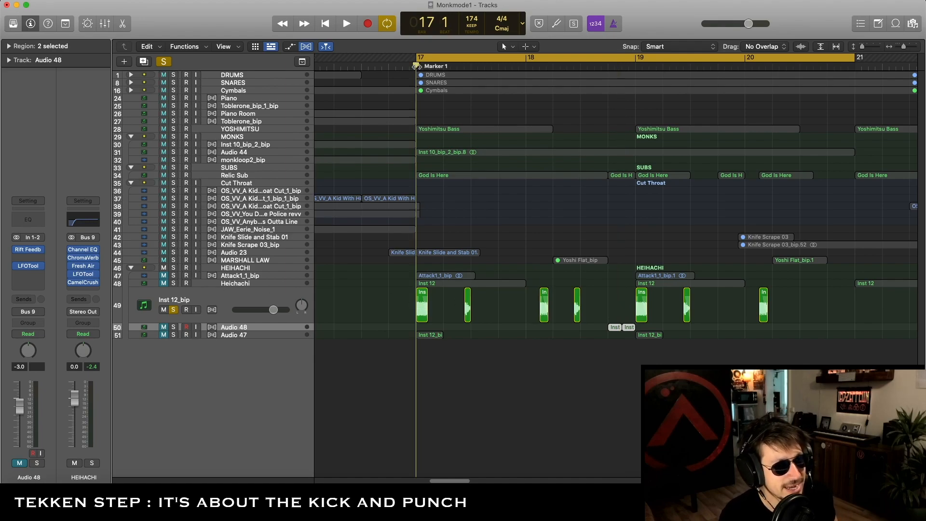
key("space")
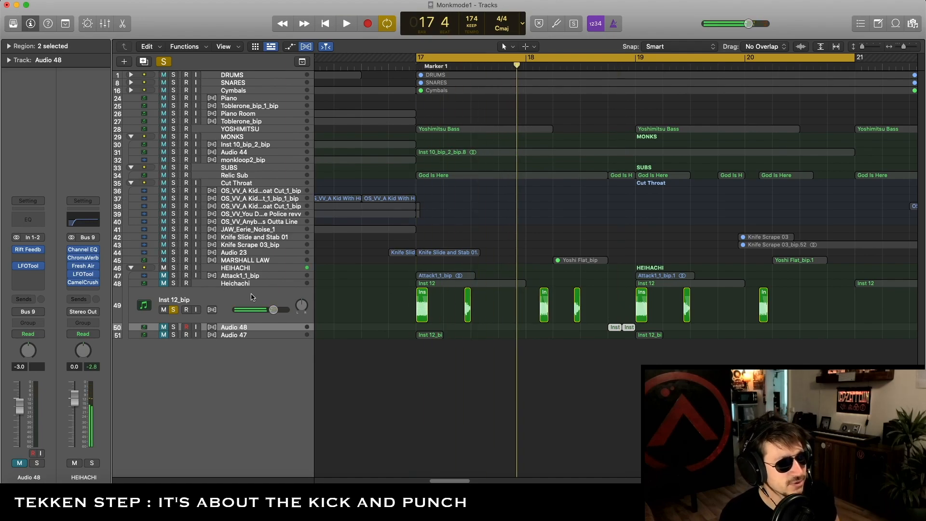
left_click(252, 296)
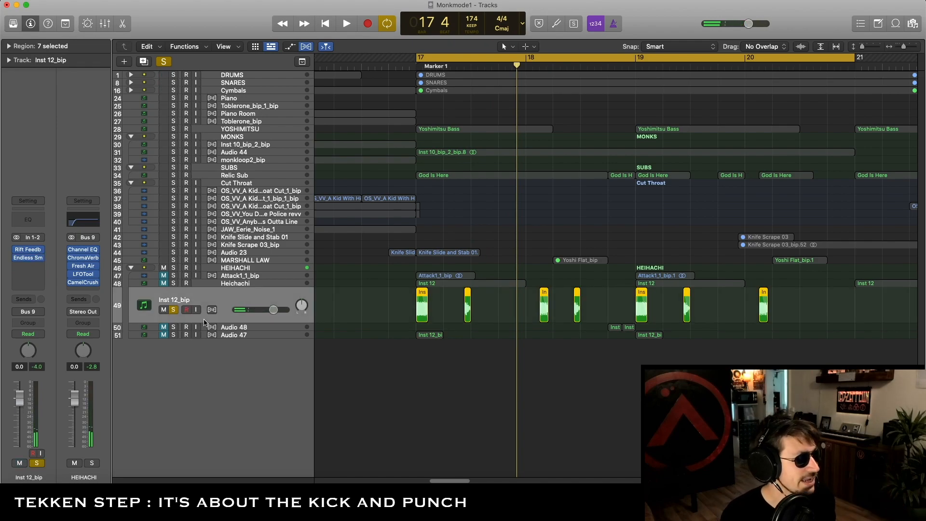
Solo the Audio 48 track, enlarge it, and loop playback around its two chops just before bar 19
left_click(173, 328)
left_click(236, 327)
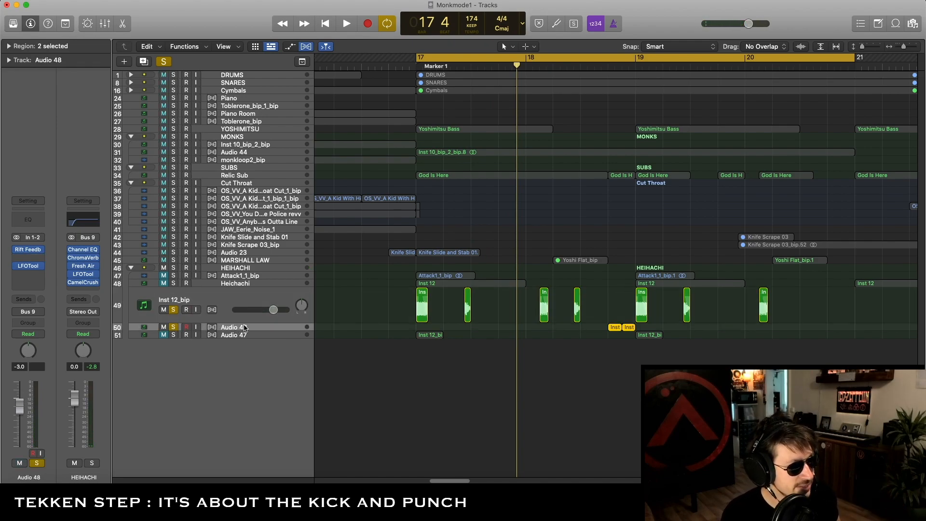
key("ctrl+super+z")
left_click_drag(613, 57, 663, 68)
key("space")
left_click(599, 59)
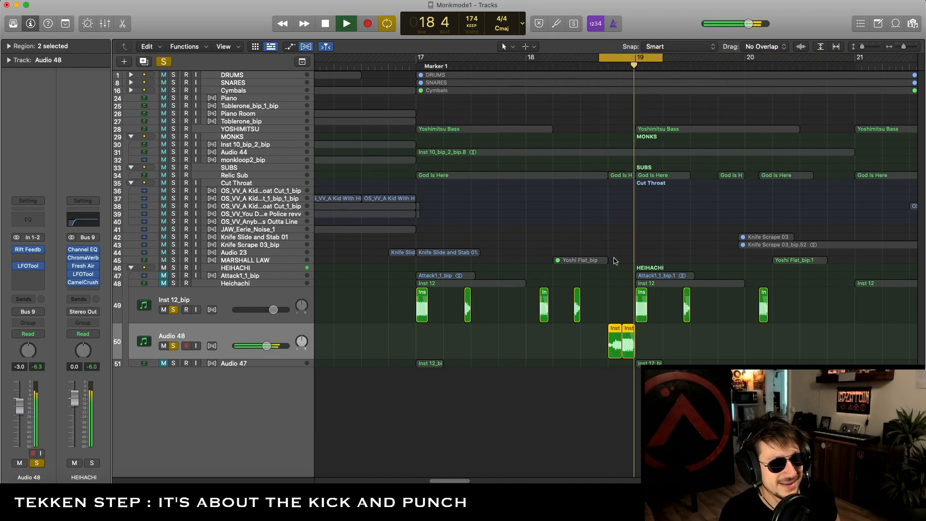
Compare the Audio 48 chops with LFOTool and Rift Feedback Lite bypassed, and play them with Rift Feedback Lite active and open
left_click(17, 266)
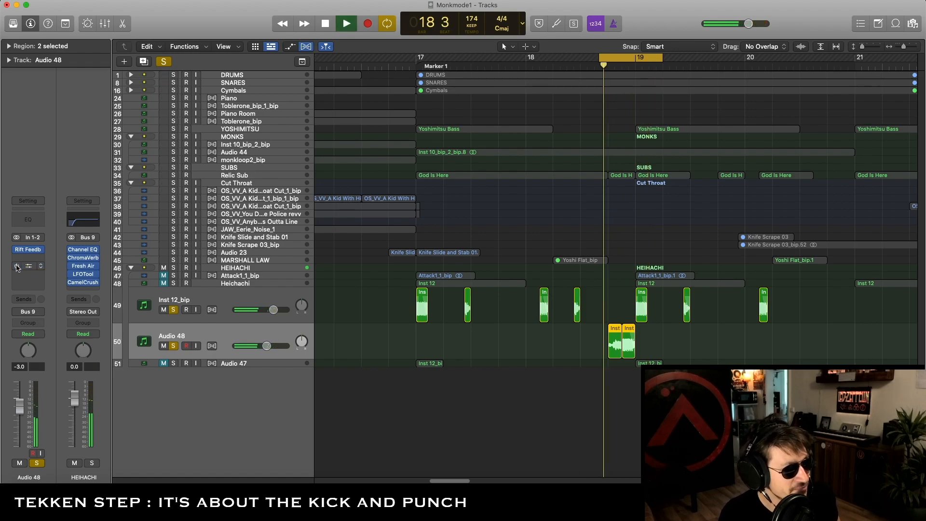
left_click_drag(567, 334, 620, 324)
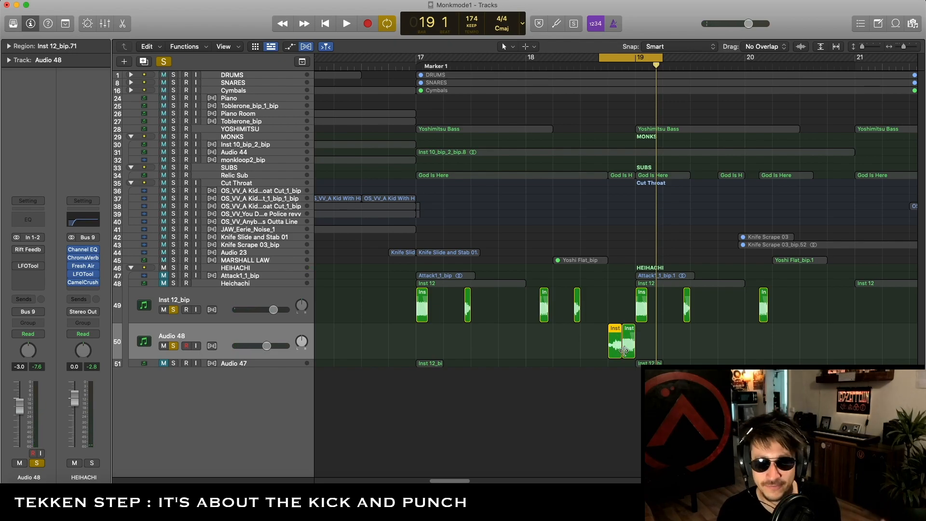
scroll(615, 356, "right", 2)
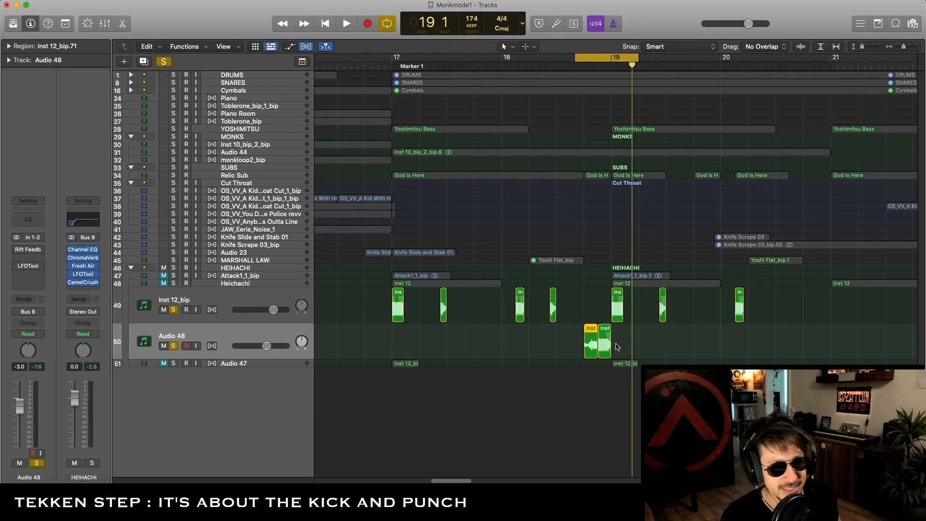
left_click(28, 249)
key("space")
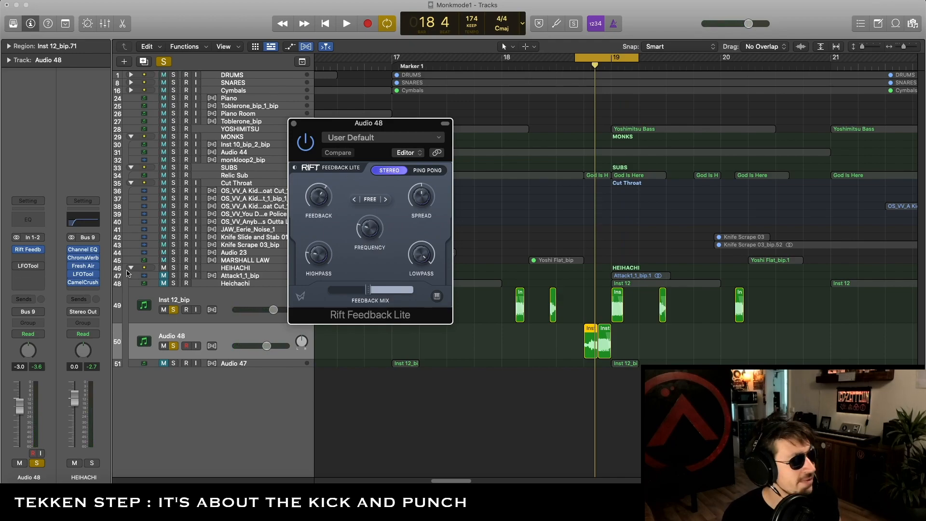
Re-enable LFOTool on the Audio 48 track, examine its volume curve, and close its window
left_click(20, 269)
left_click(23, 266)
left_click(17, 265)
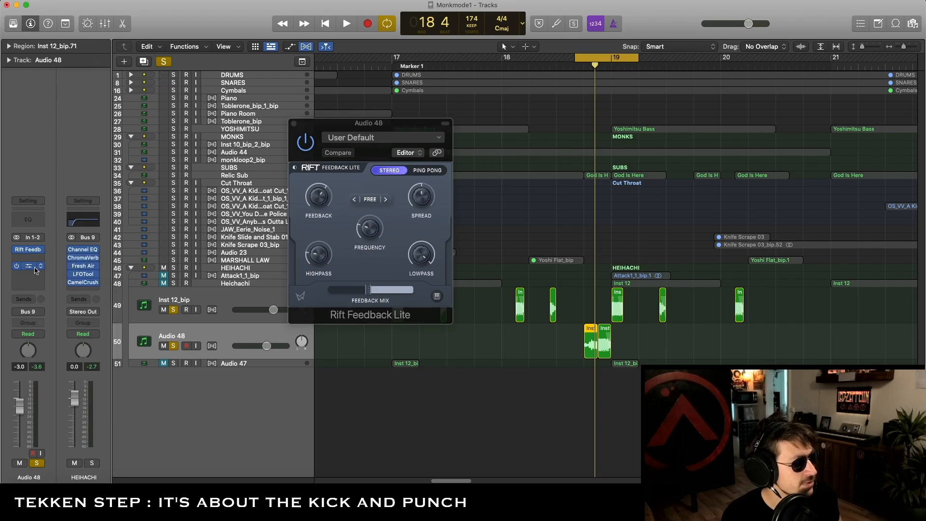
left_click(35, 269)
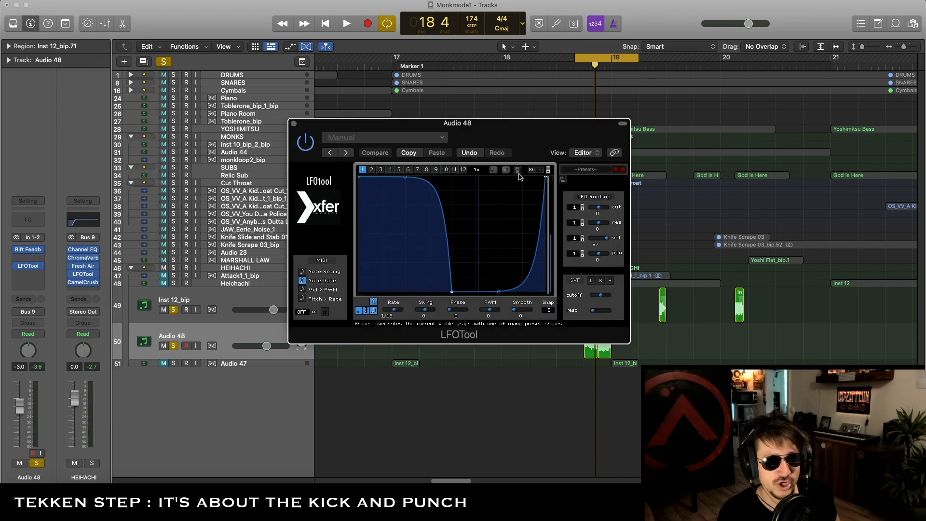
left_click(295, 124)
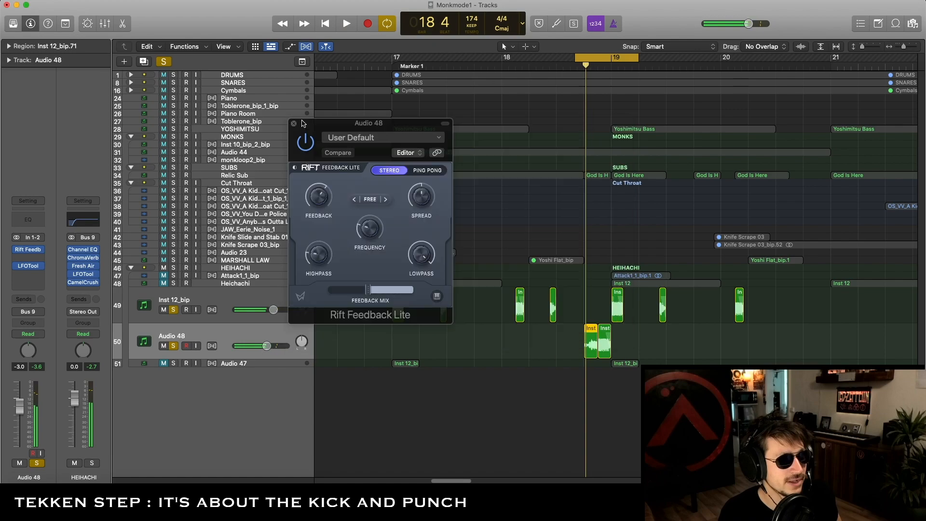
Loop bars 18 to 20 to hear the Audio 48 chops in context, and close Rift Feedback Lite
left_click_drag(512, 59, 710, 81)
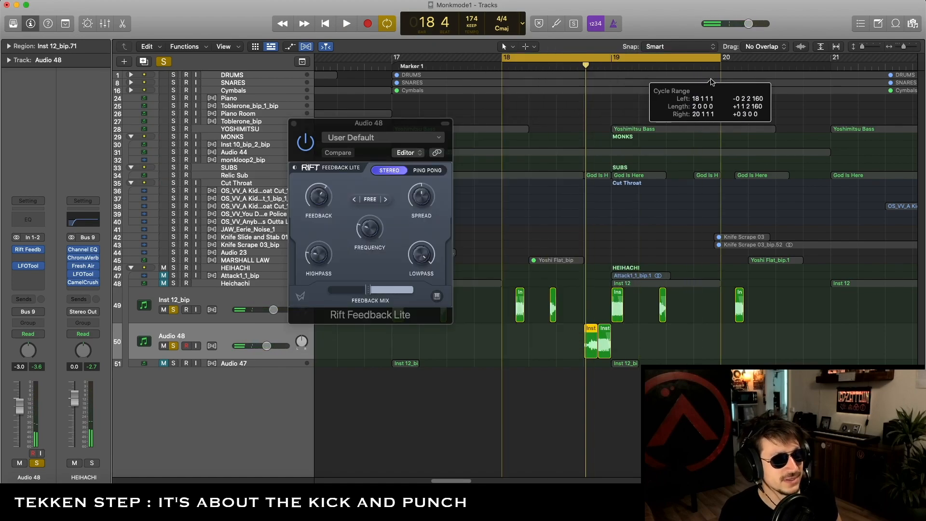
key("space")
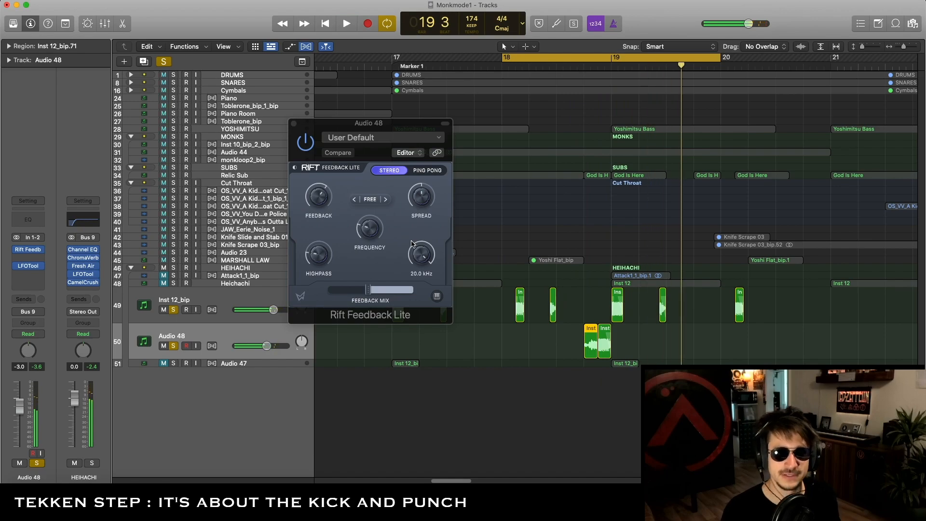
left_click(294, 123)
Set the cycle range from bar 17 to bar 21 and play the Audio 47 track soloed on its own
left_click_drag(395, 55, 830, 57)
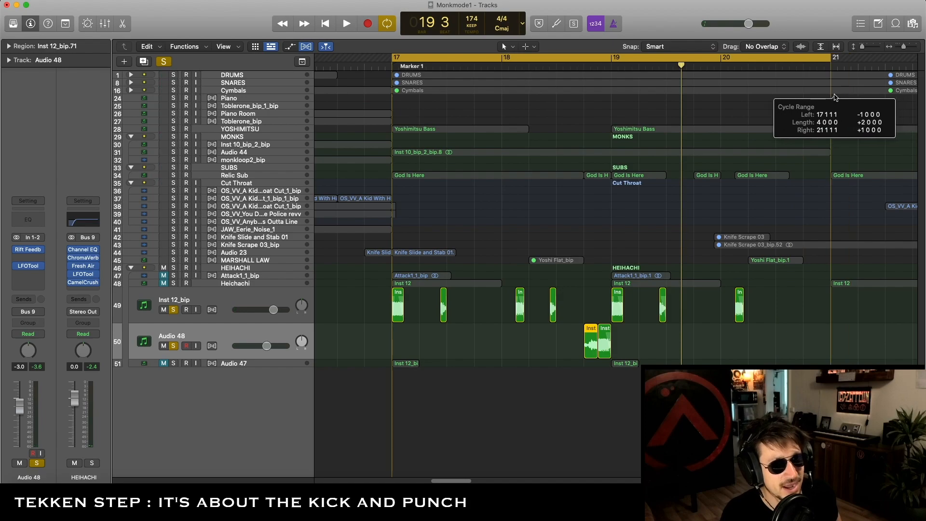
left_click(237, 368)
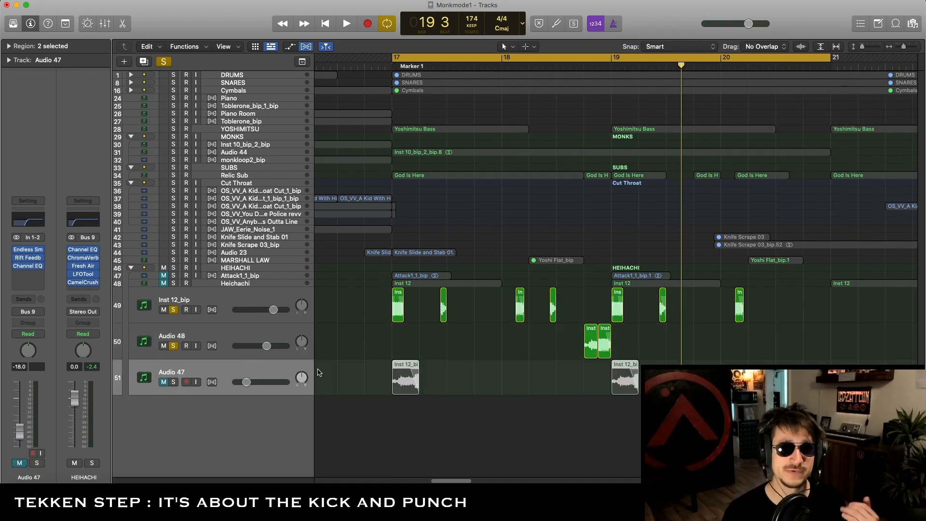
left_click(174, 382)
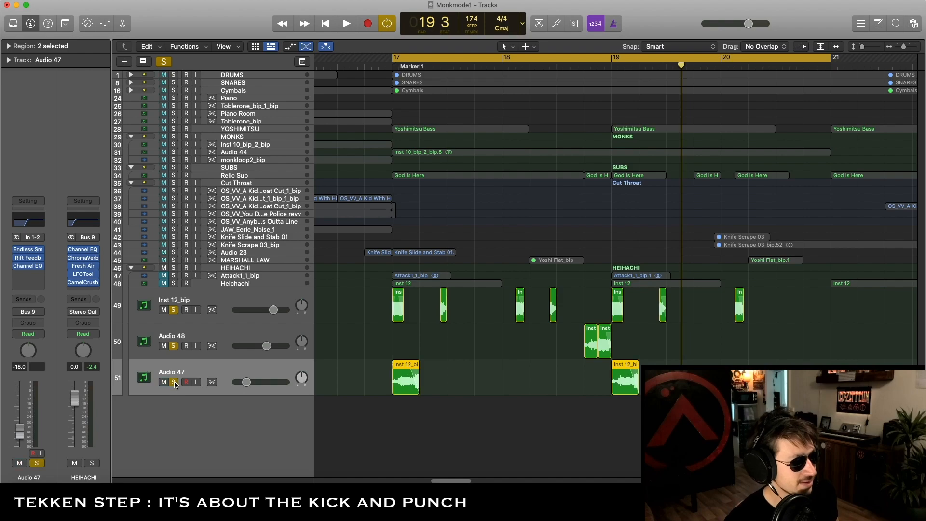
left_click(172, 345)
left_click(173, 310)
left_click(422, 361)
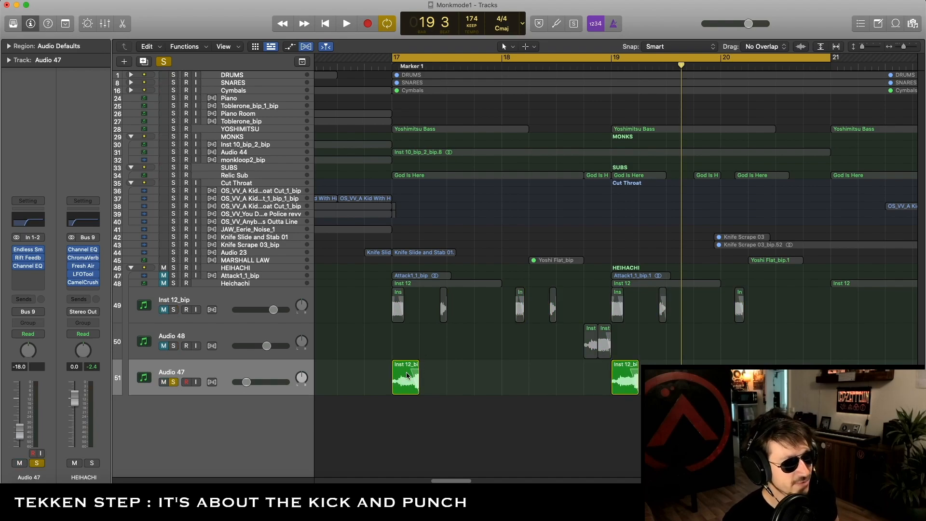
key("space")
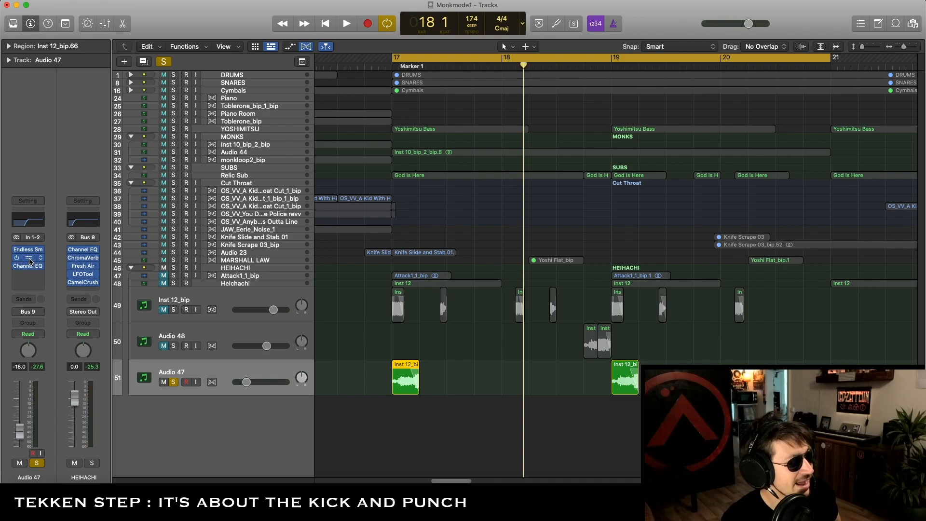
Examine the Channel EQ low cut on the Audio 47 track, close it, and play the layer again
left_click(30, 261)
left_click(30, 259)
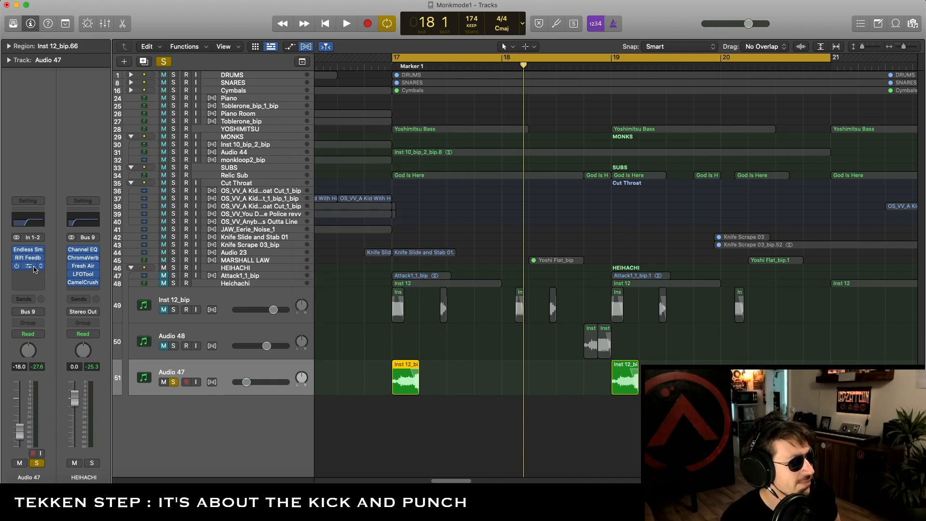
left_click(34, 267)
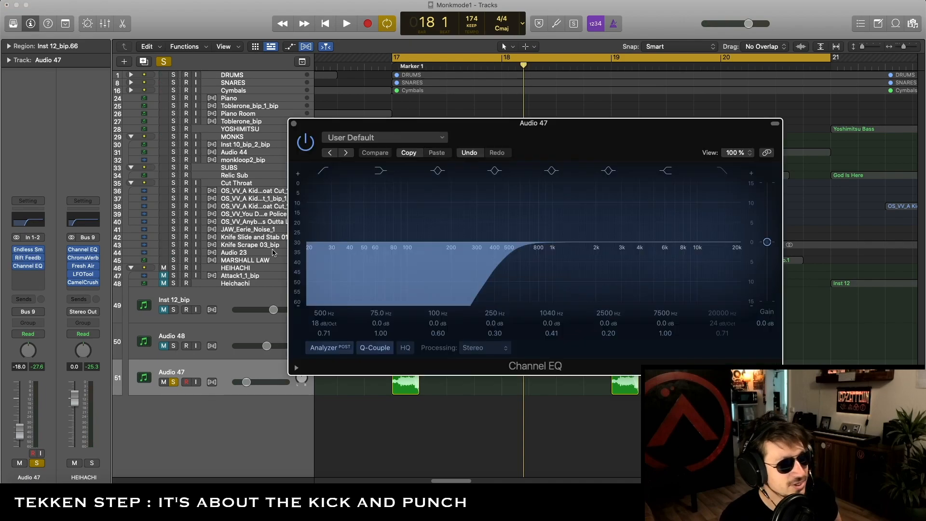
left_click(292, 125)
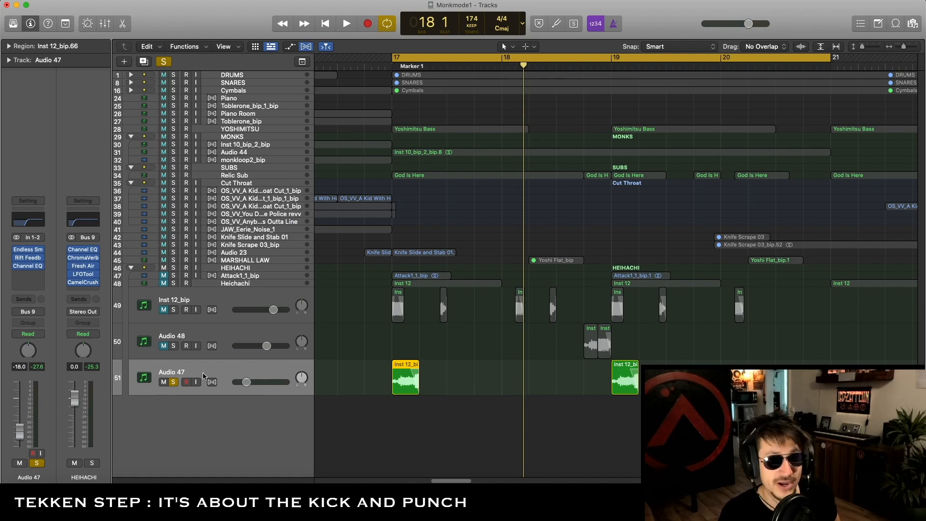
key("space")
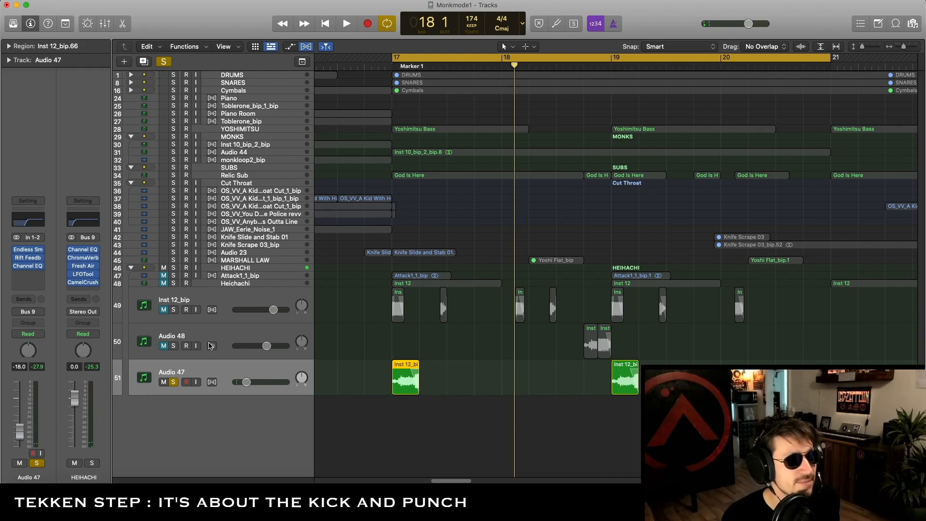
Solo Audio 48 and Inst 12_bip together with Audio 47 and play the three layers from bar 17
left_click(173, 346)
left_click(173, 309)
key("space")
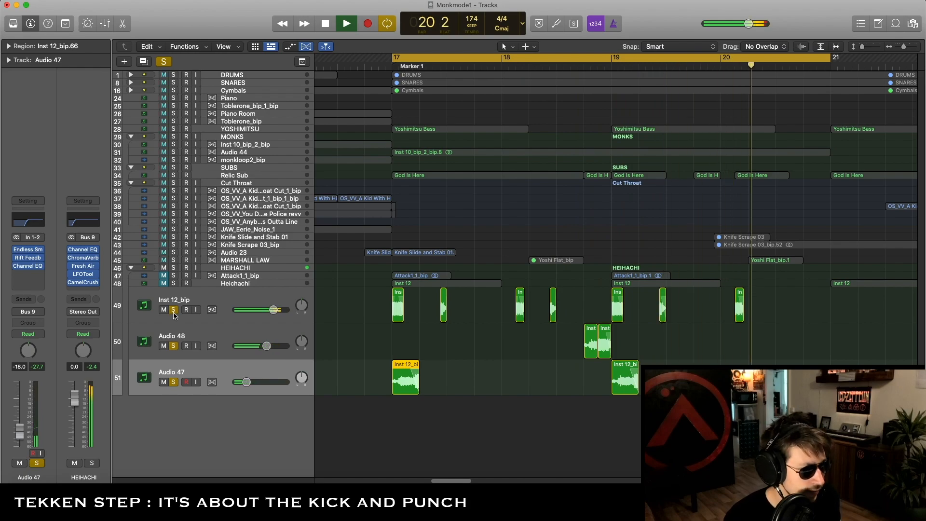
key("space")
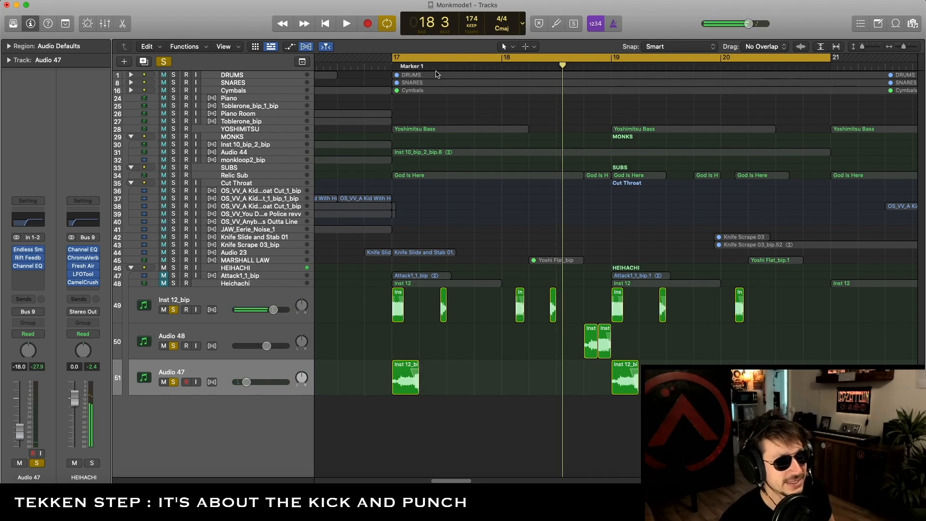
left_click(438, 68)
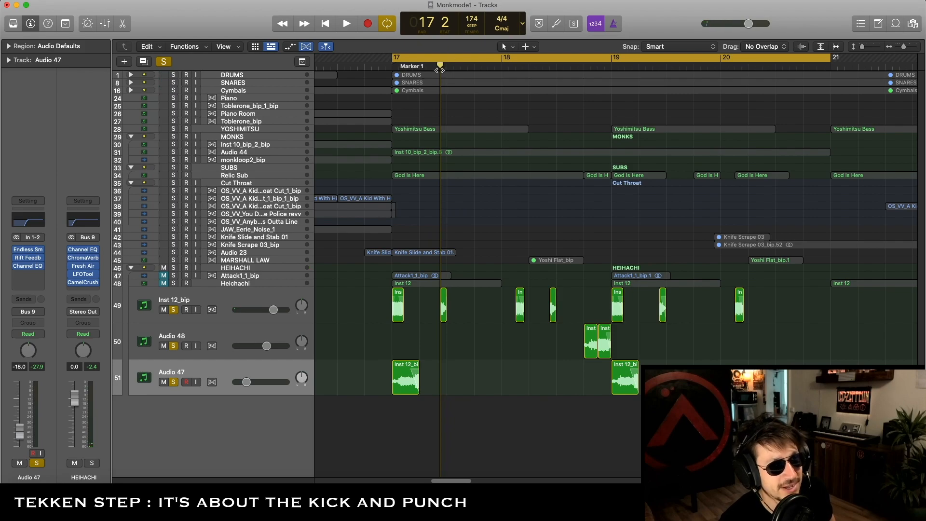
left_click_drag(441, 66, 392, 66)
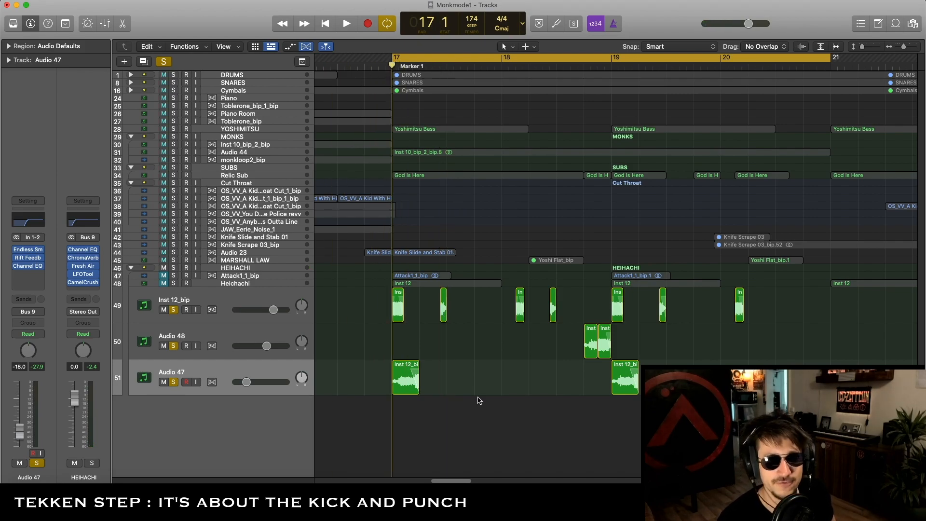
key("space")
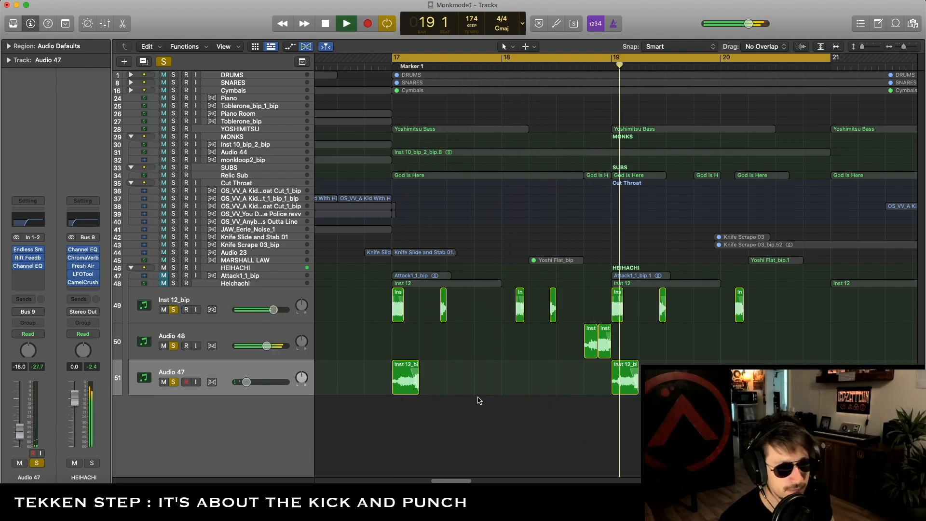
Turn off solo on Inst 12_bip, Audio 48 and Audio 47, and play the bass within the full mix
left_click(173, 310)
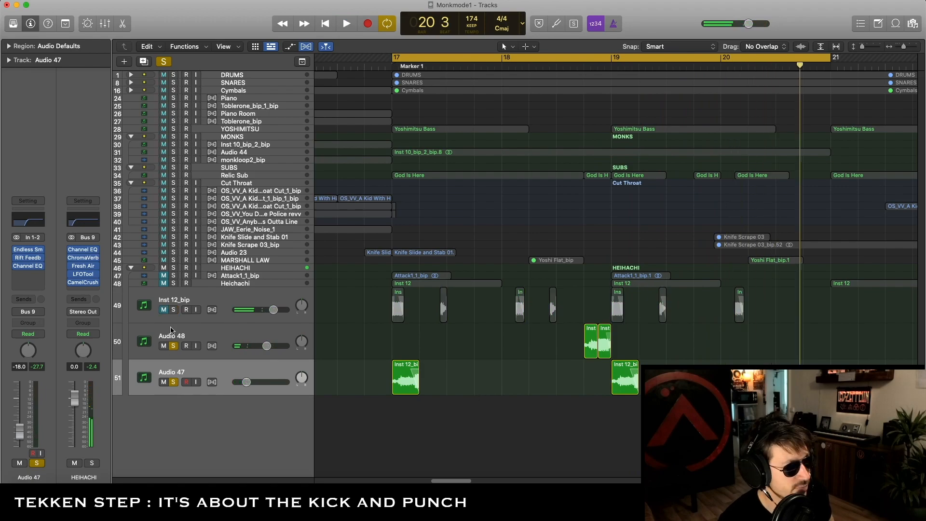
left_click_drag(171, 330, 163, 309)
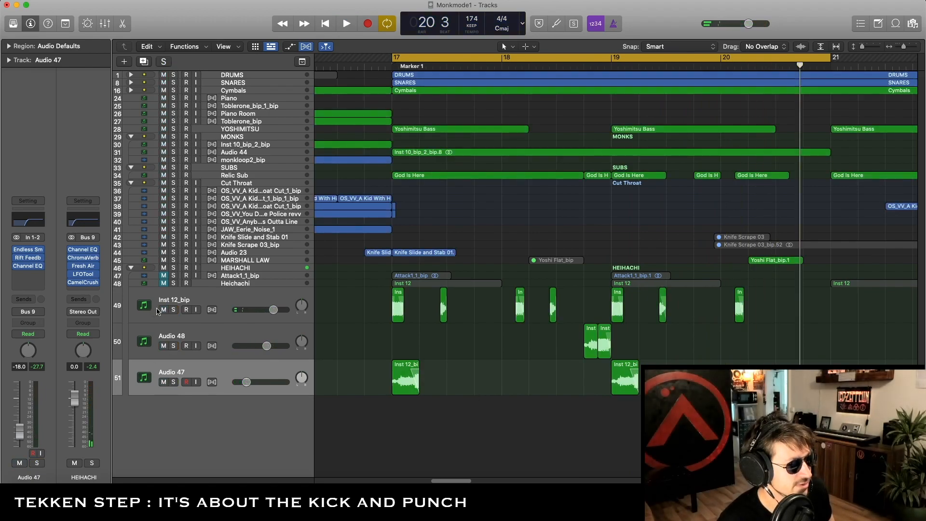
key("space")
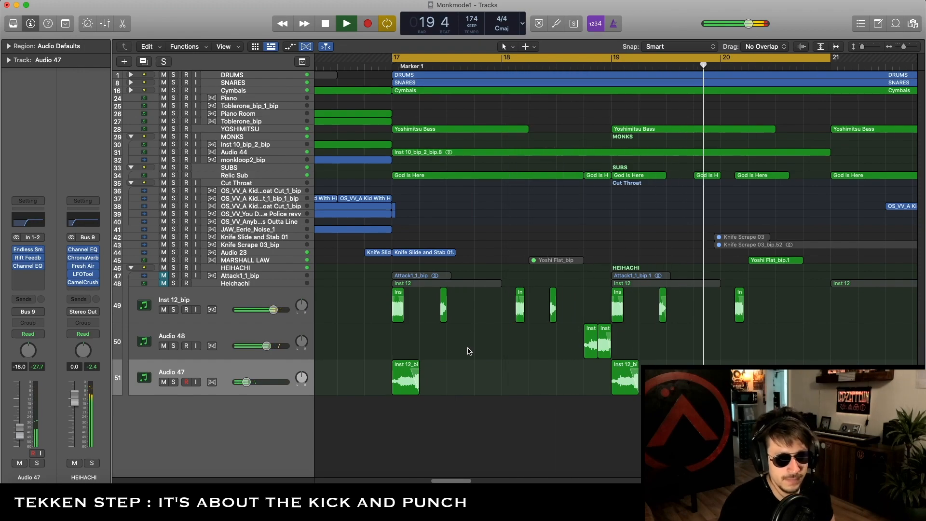
key("space")
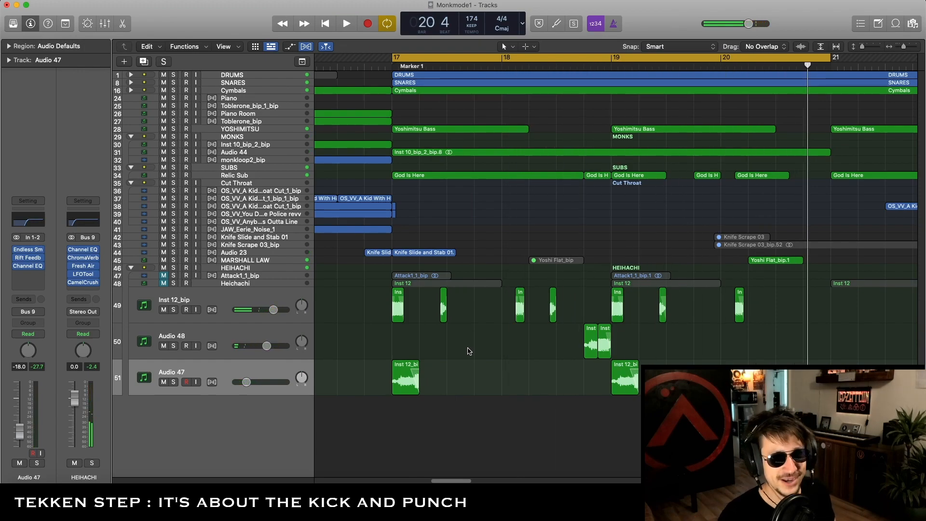